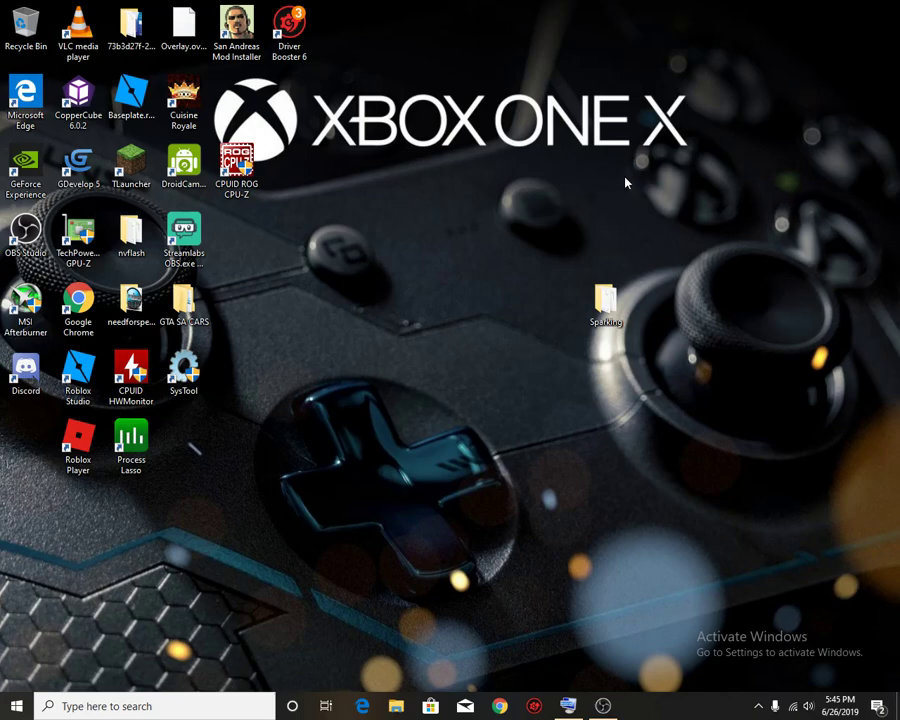
Launch Streamlabs OBS from its desktop shortcut to open the Stream Ending scene editor.
left_click(200, 255)
double_click(200, 255)
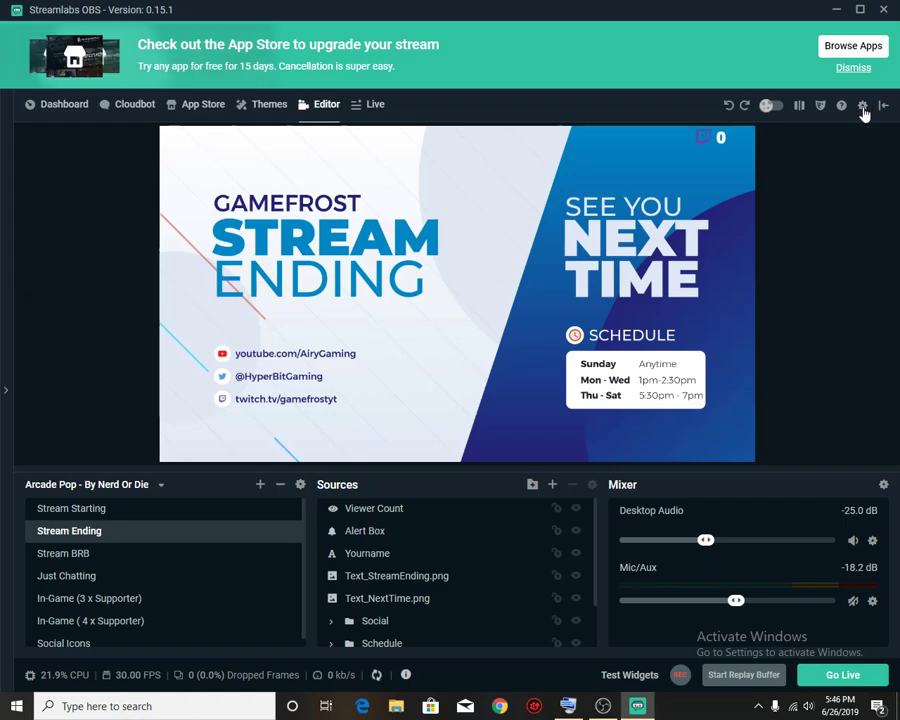
Check in Advanced settings that Process Priority stays at Below Normal.
left_click(862, 108)
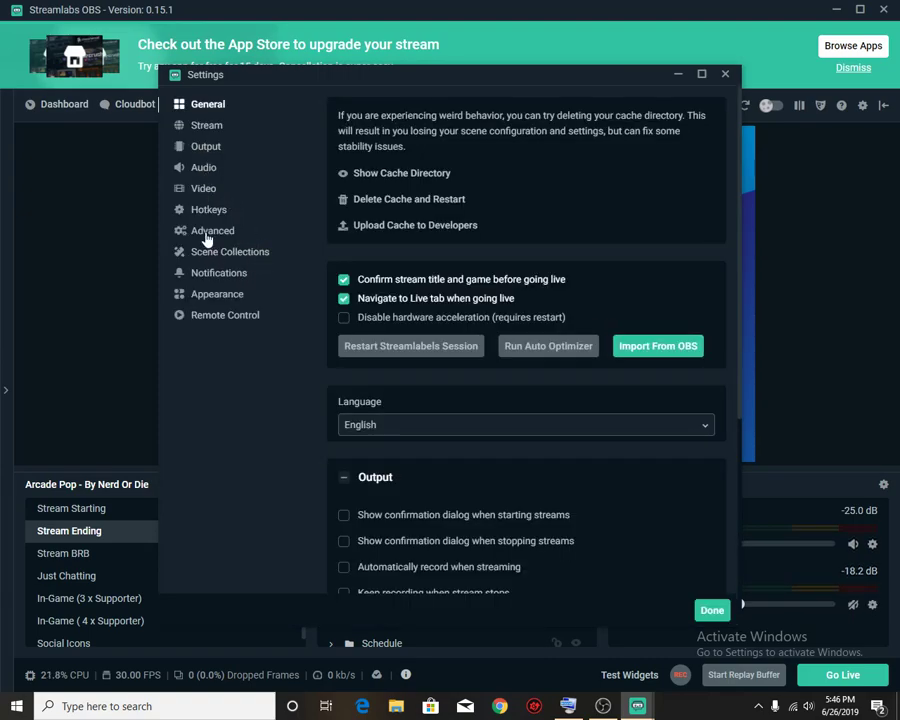
left_click(208, 238)
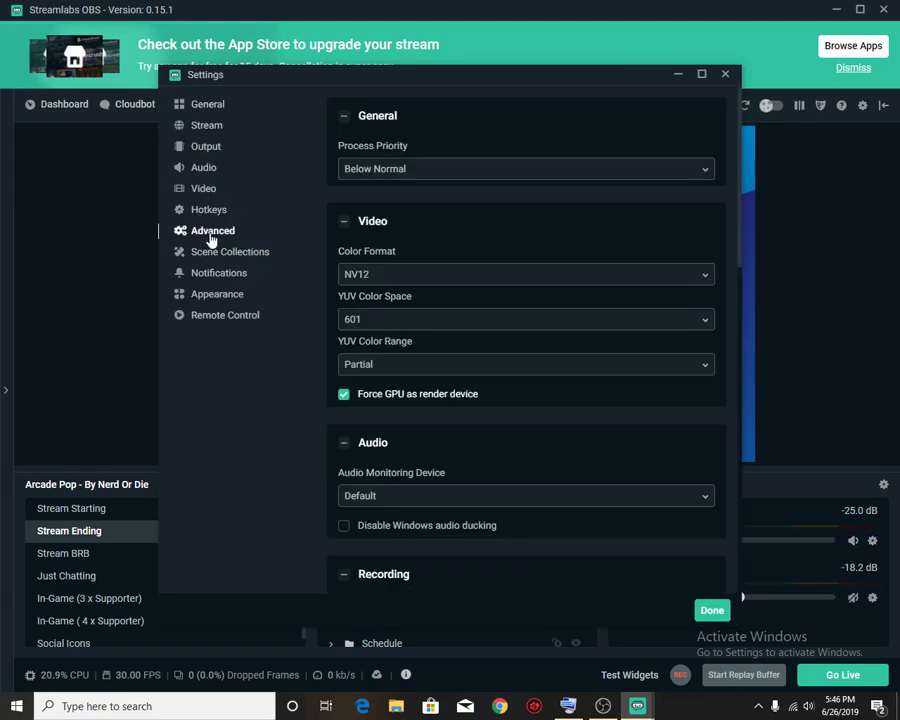
left_click(433, 170)
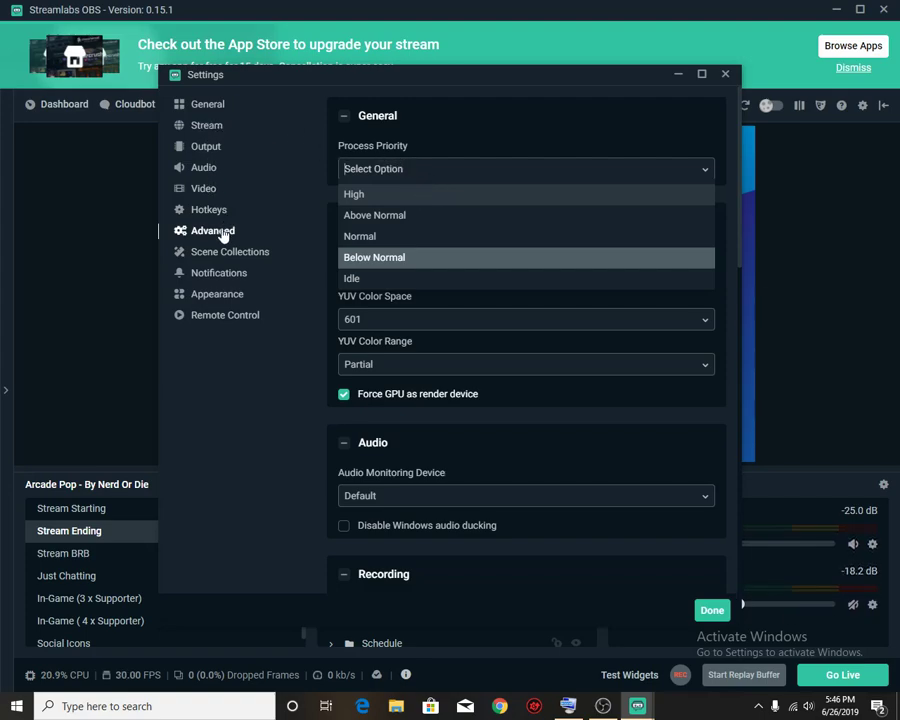
left_click(410, 144)
left_click(408, 172)
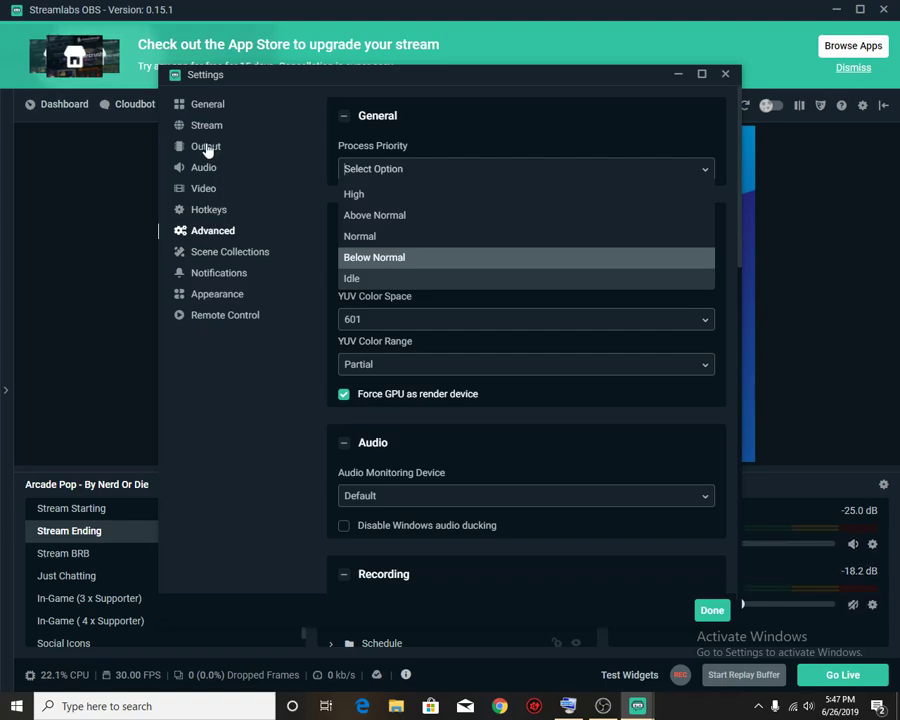
left_click(203, 197)
left_click(203, 190)
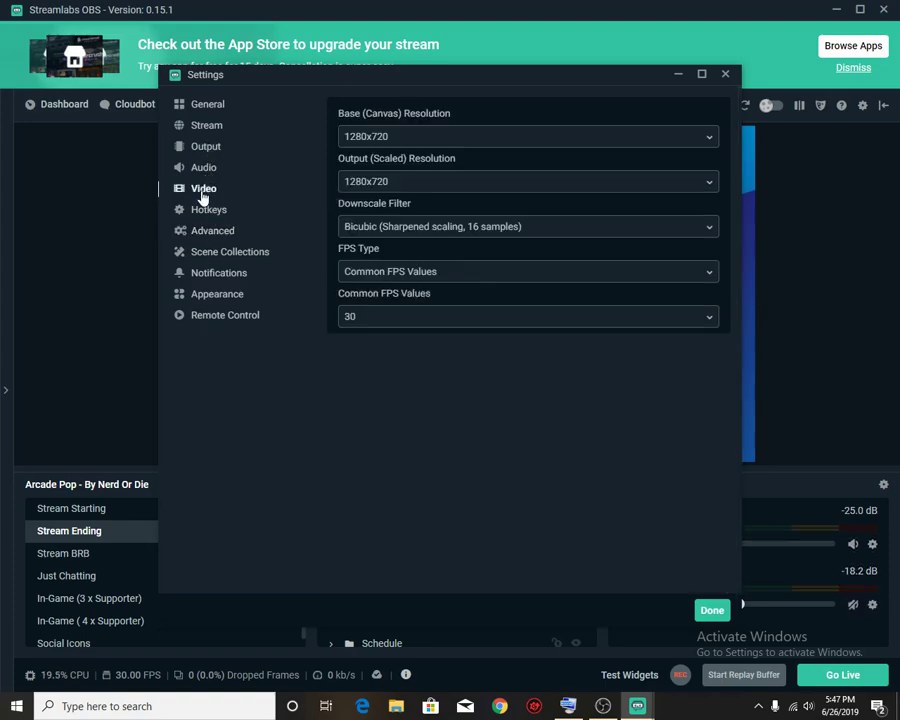
left_click(375, 228)
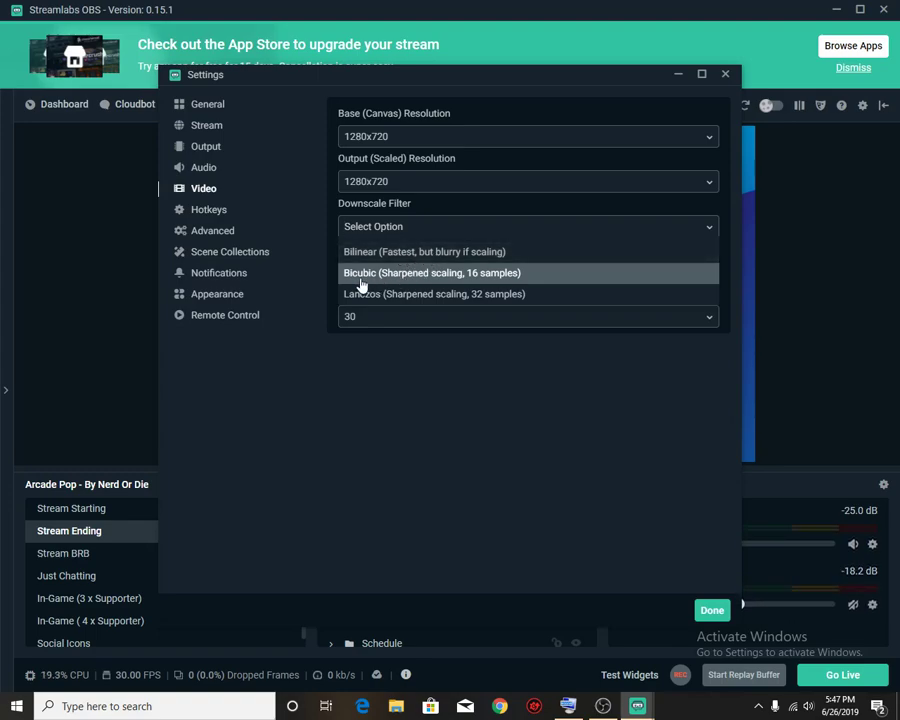
left_click(396, 282)
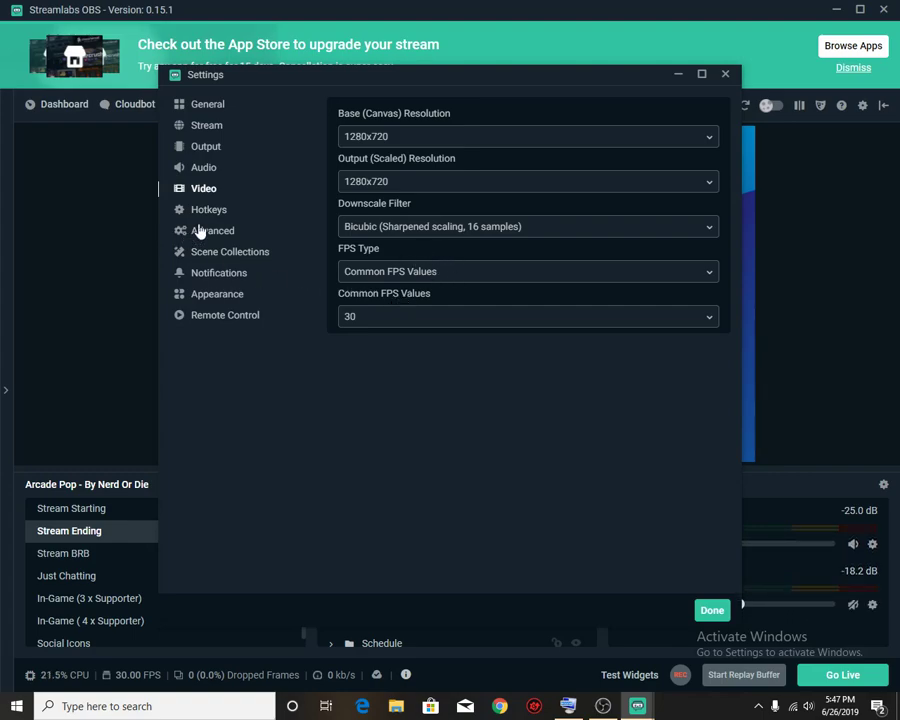
Set the streaming encoder to Hardware (NVENC) (new) with the Max Performance preset, then return to General.
left_click(208, 147)
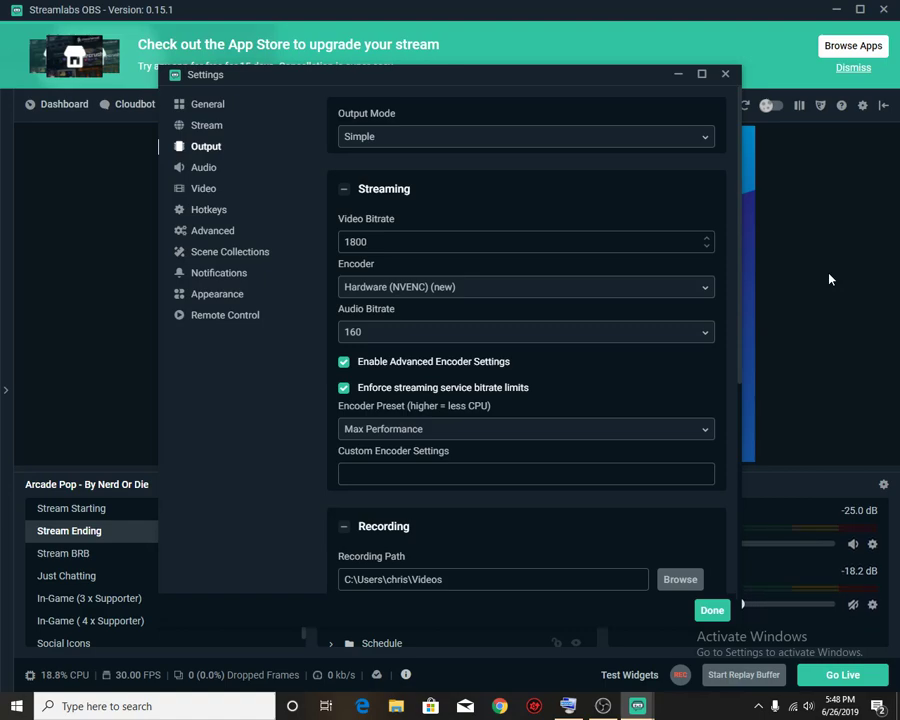
left_click(601, 287)
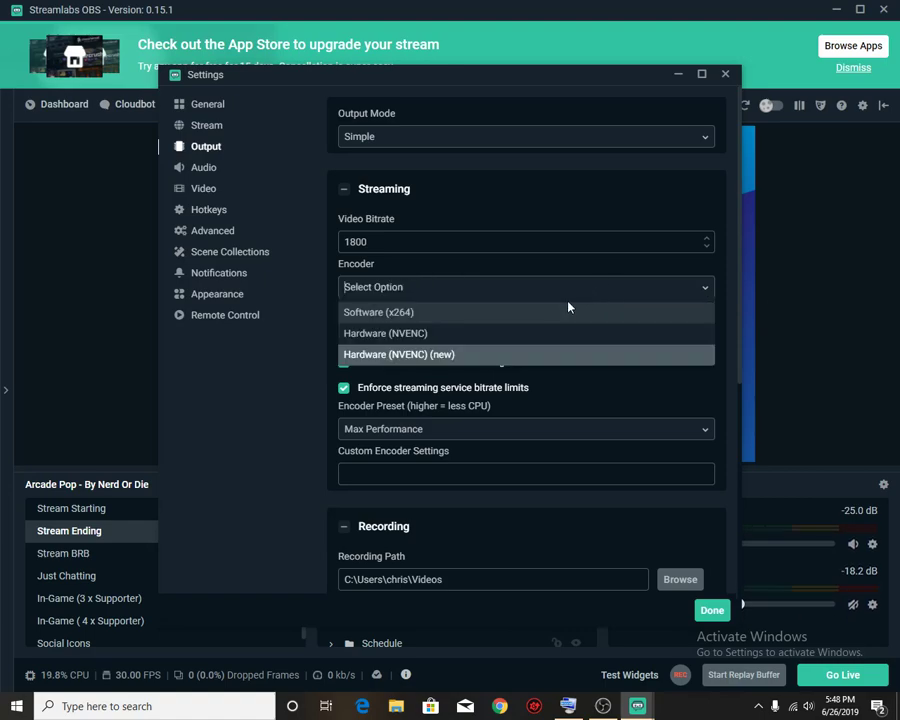
left_click(463, 356)
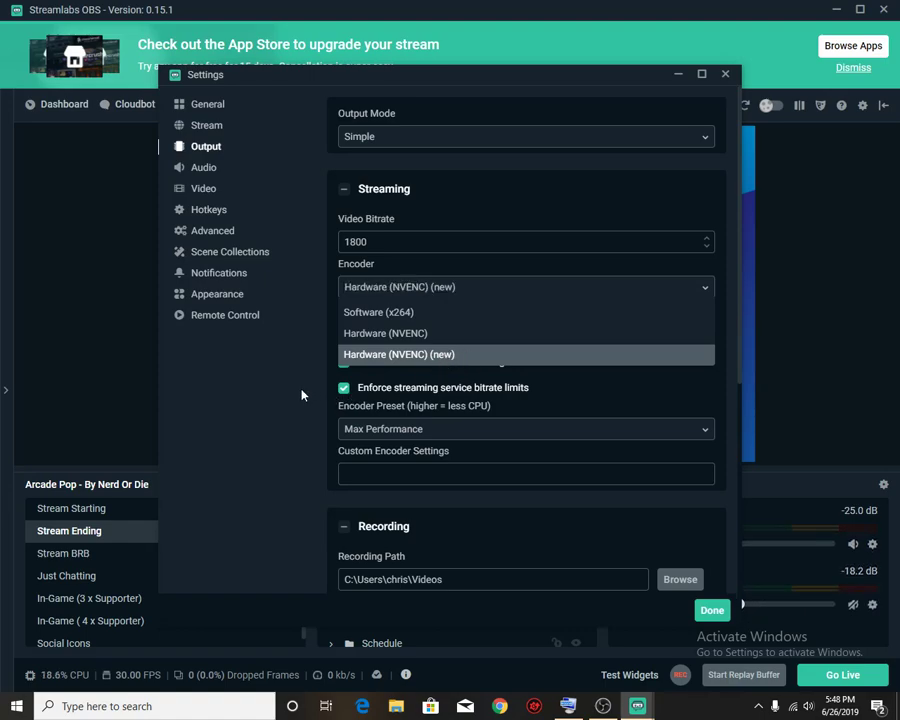
left_click(384, 428)
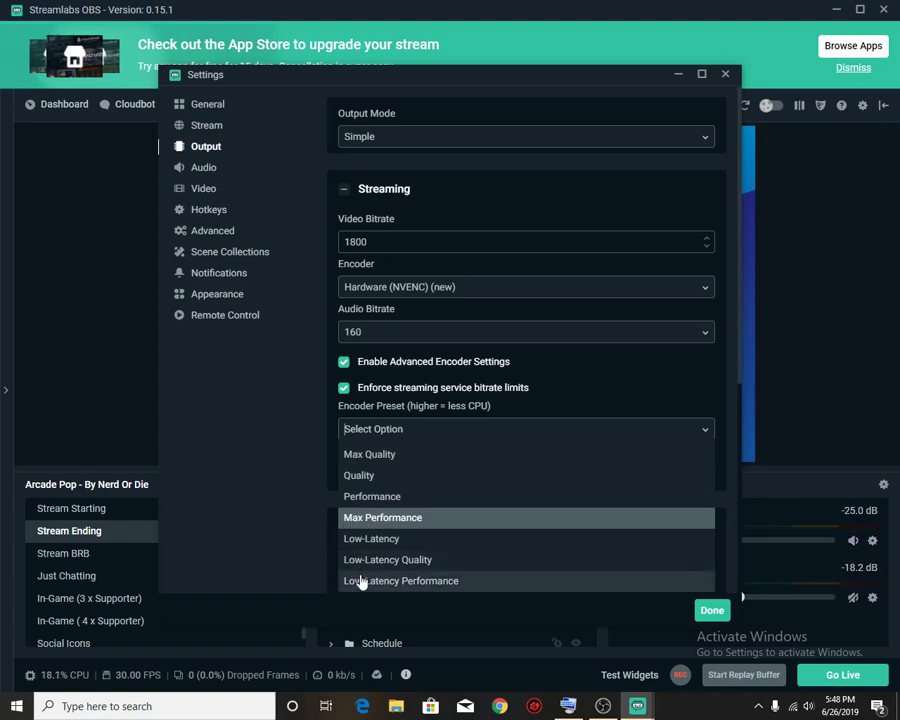
key("Return")
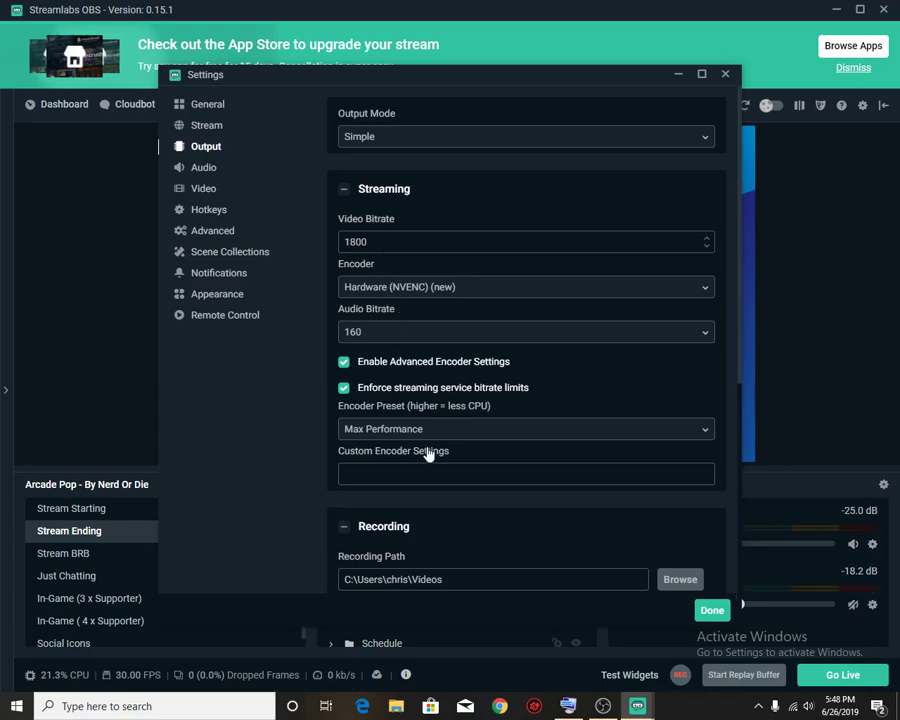
left_click(222, 127)
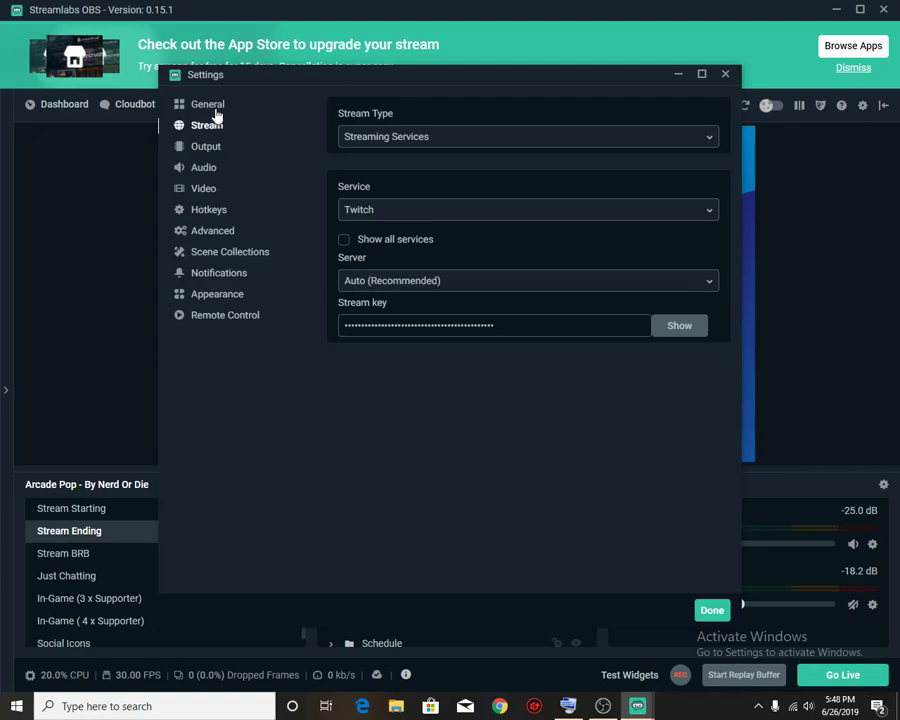
left_click(212, 106)
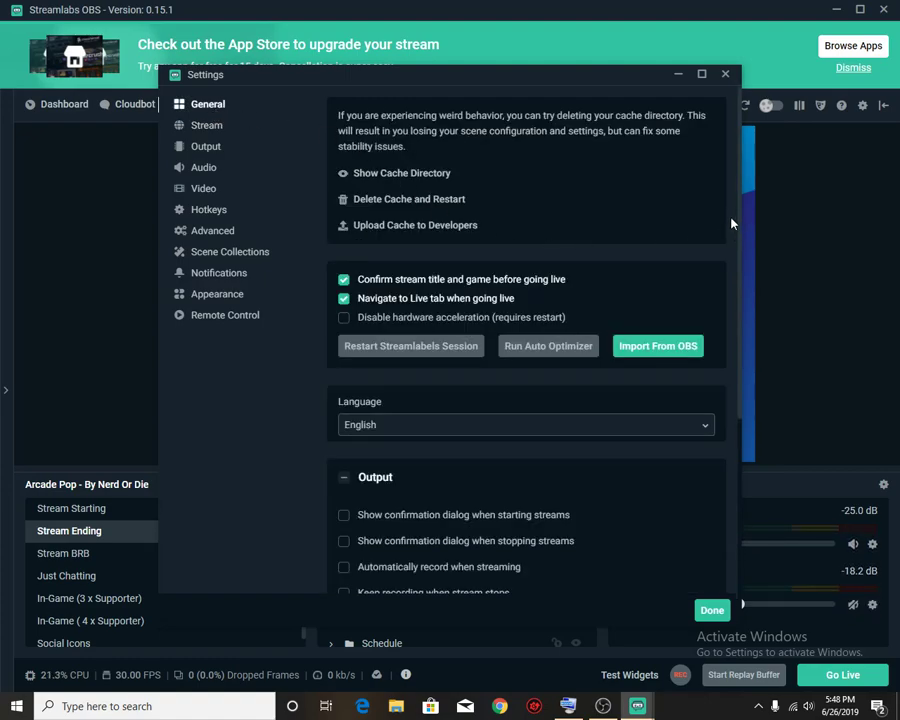
Open the Streamlabs cache directory, select the Cache folder's files from index to data_2, then close Explorer.
left_click(397, 182)
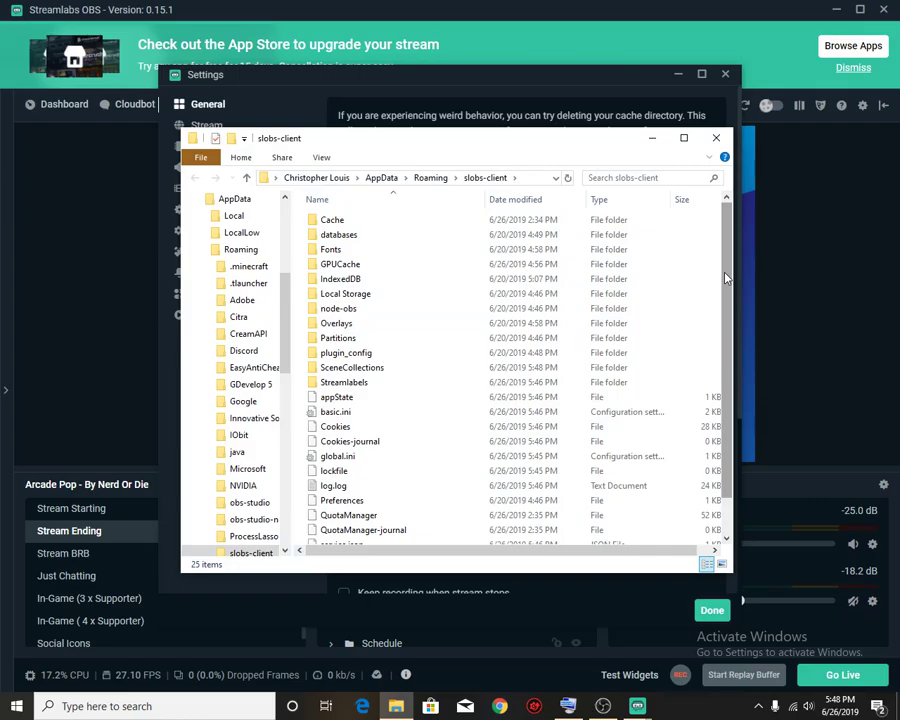
scroll(727, 277, "down", 1)
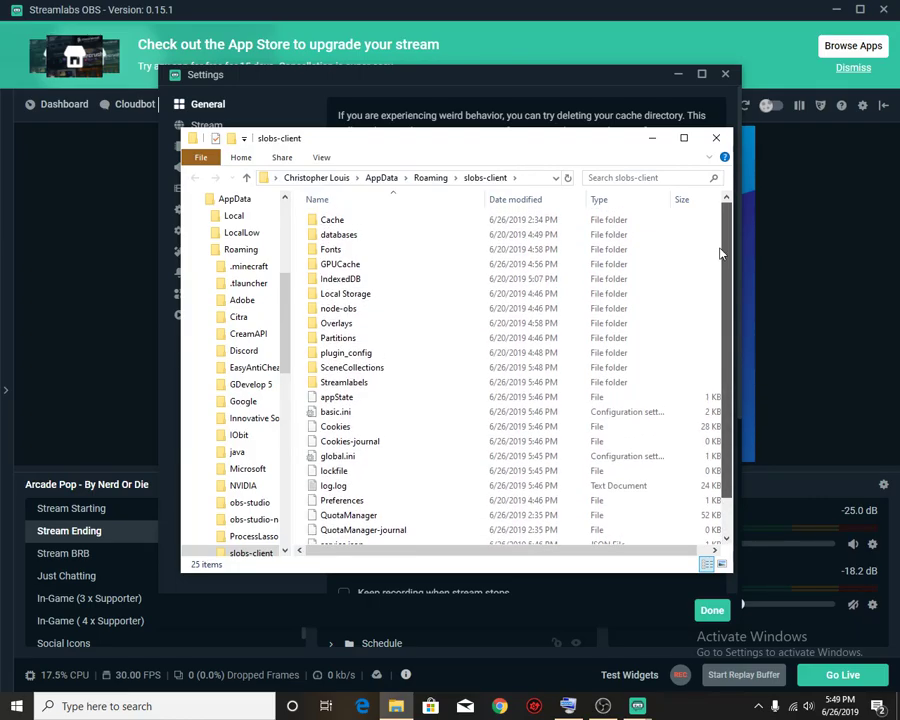
left_click_drag(498, 150, 569, 285)
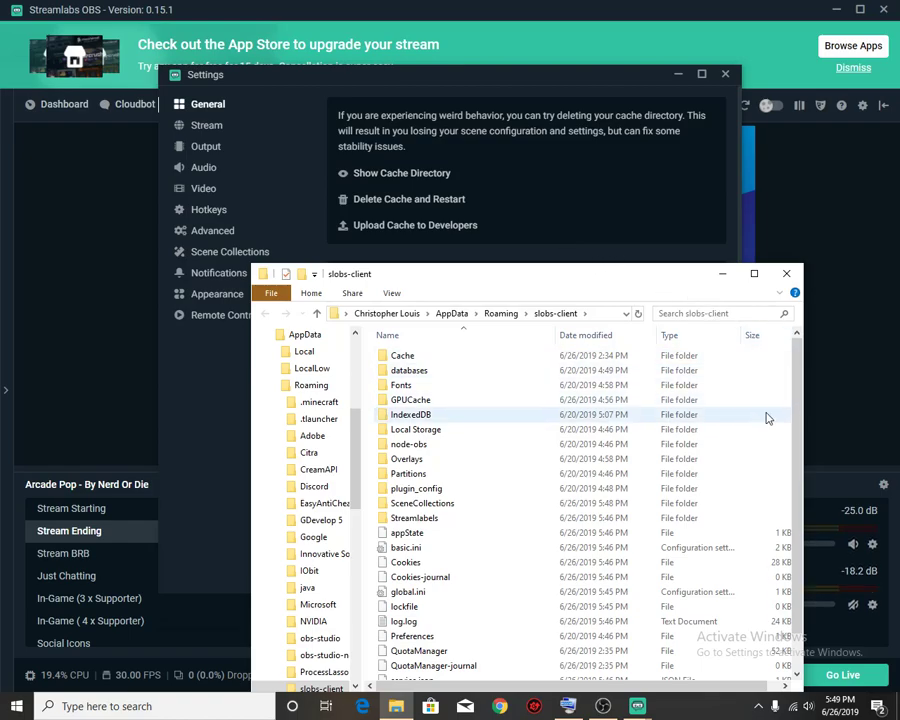
double_click(533, 356)
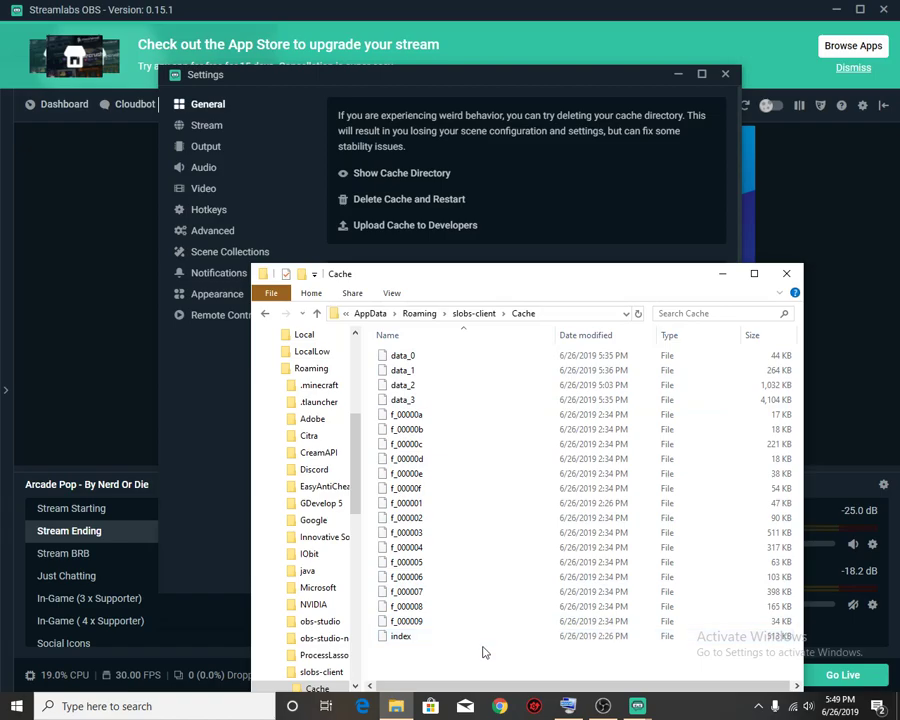
left_click_drag(482, 651, 450, 354)
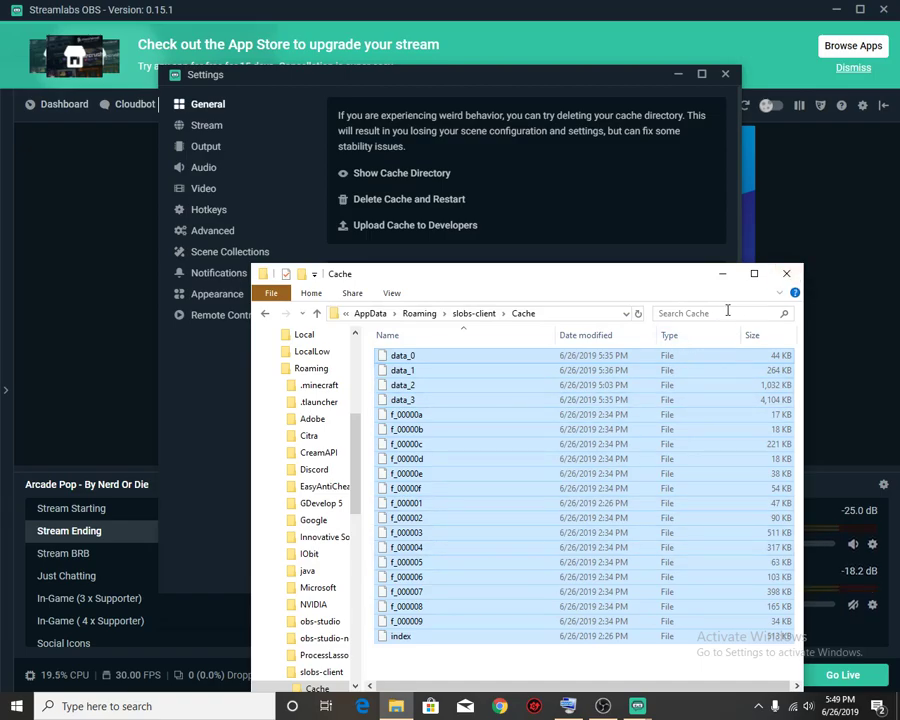
left_click(785, 275)
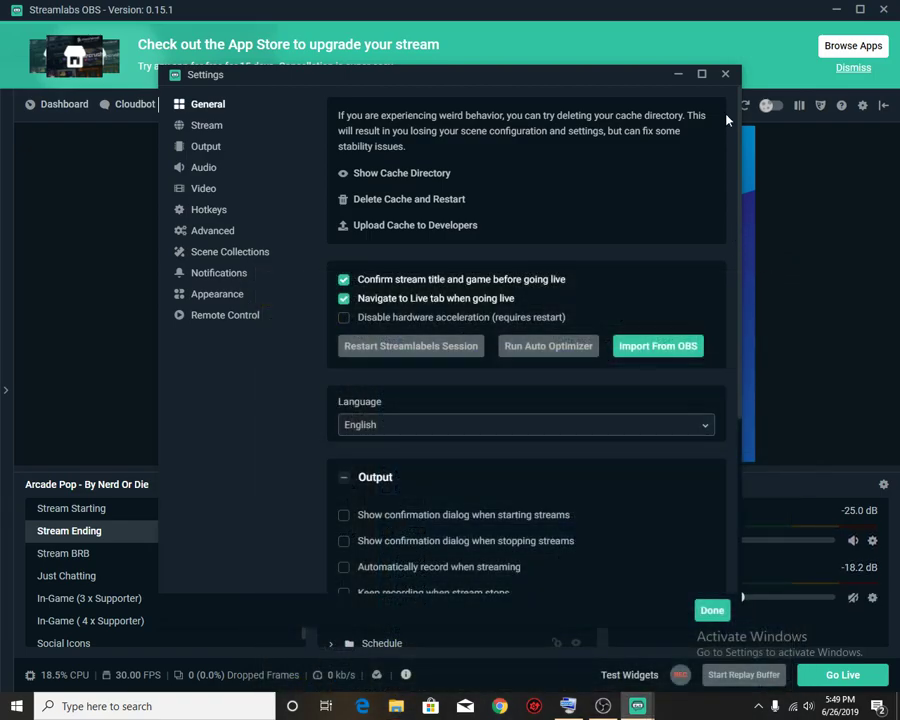
Close Settings, minimize Streamlabs OBS, and search the web for 'prio'.
left_click(725, 75)
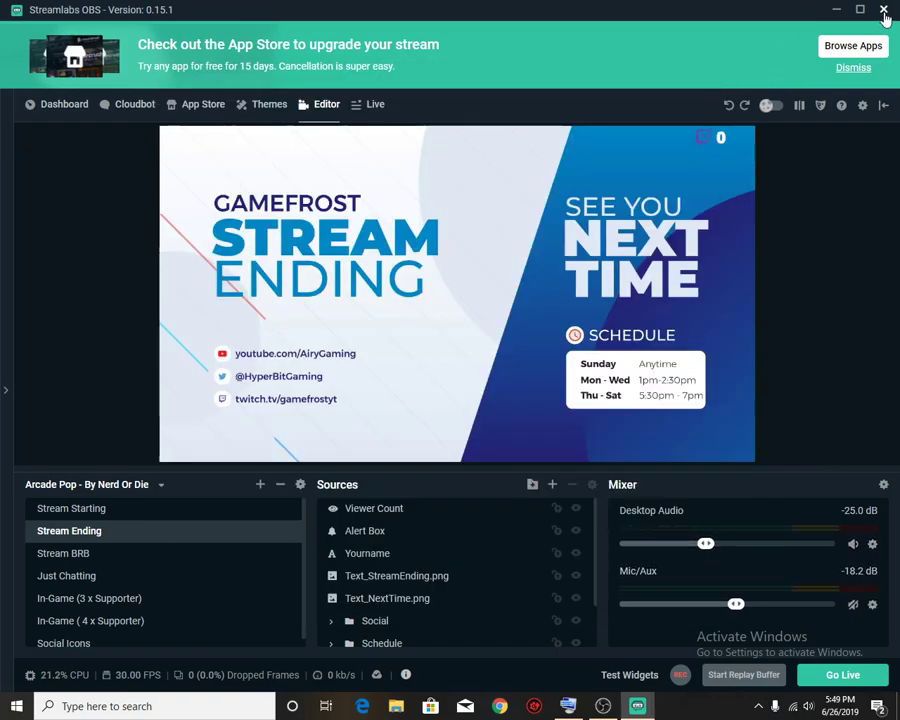
left_click(838, 10)
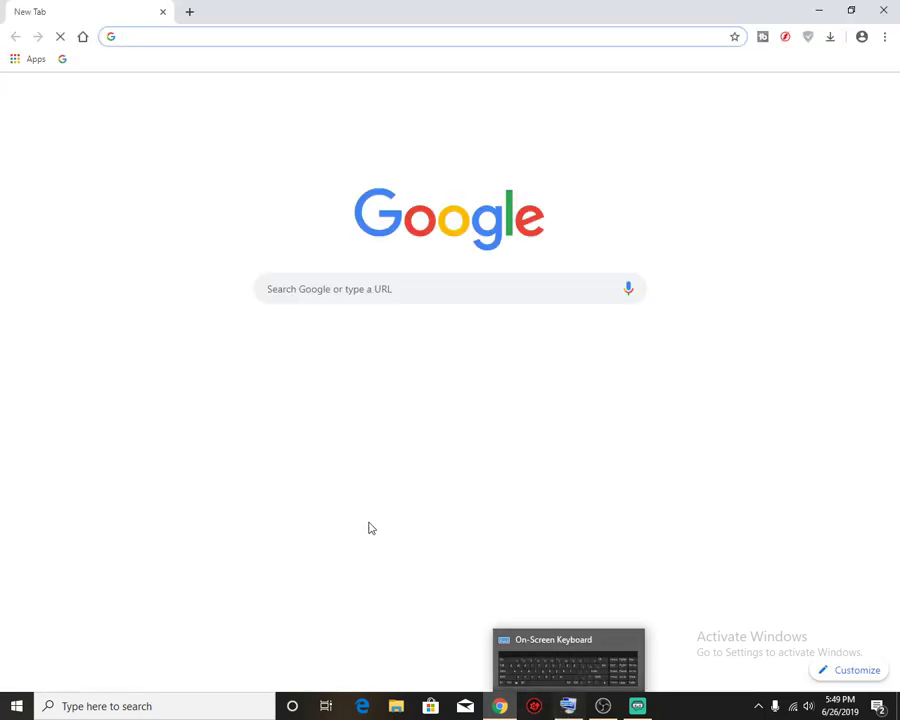
type("p")
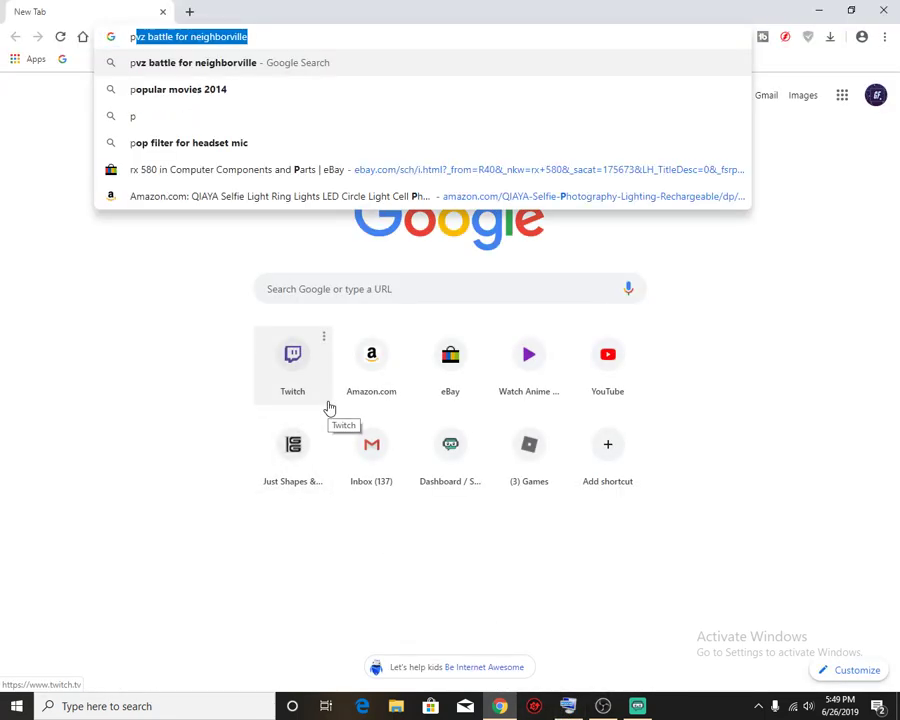
left_click(568, 706)
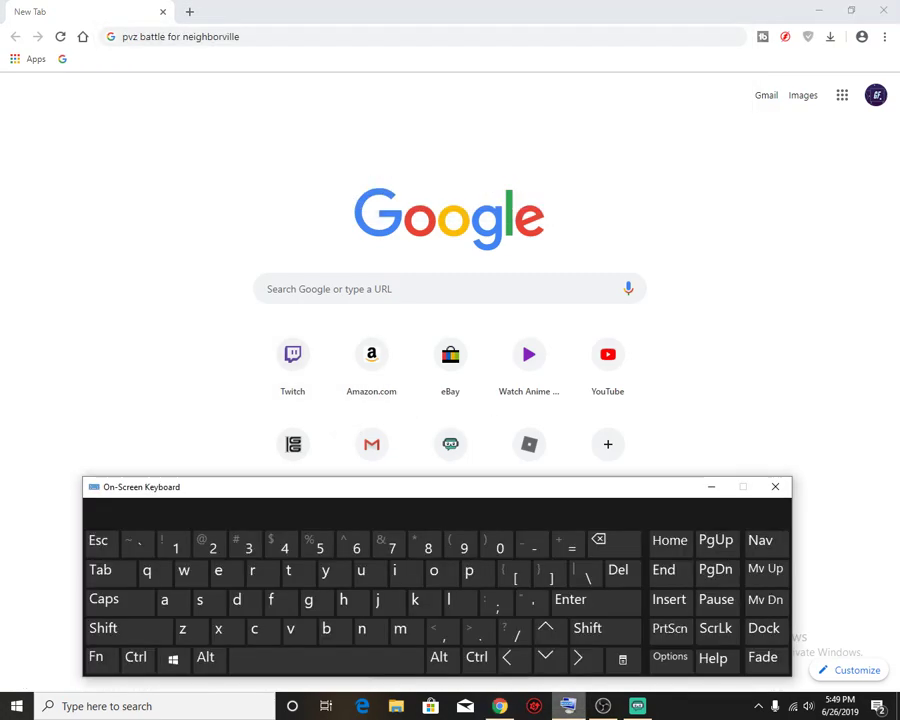
left_click_drag(257, 34, 134, 59)
left_click(252, 570)
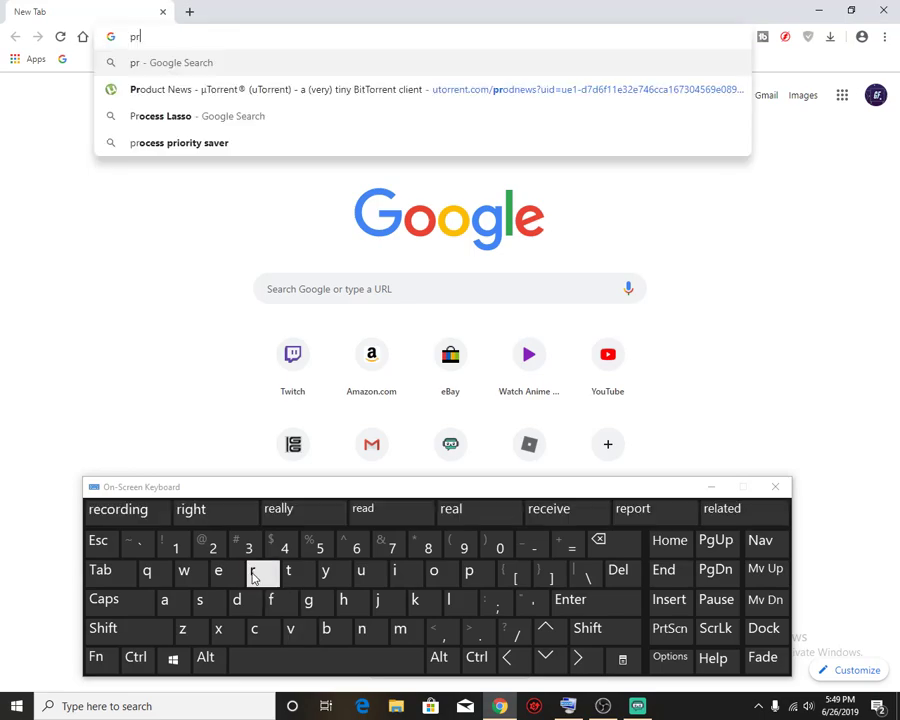
left_click(394, 570)
left_click(433, 570)
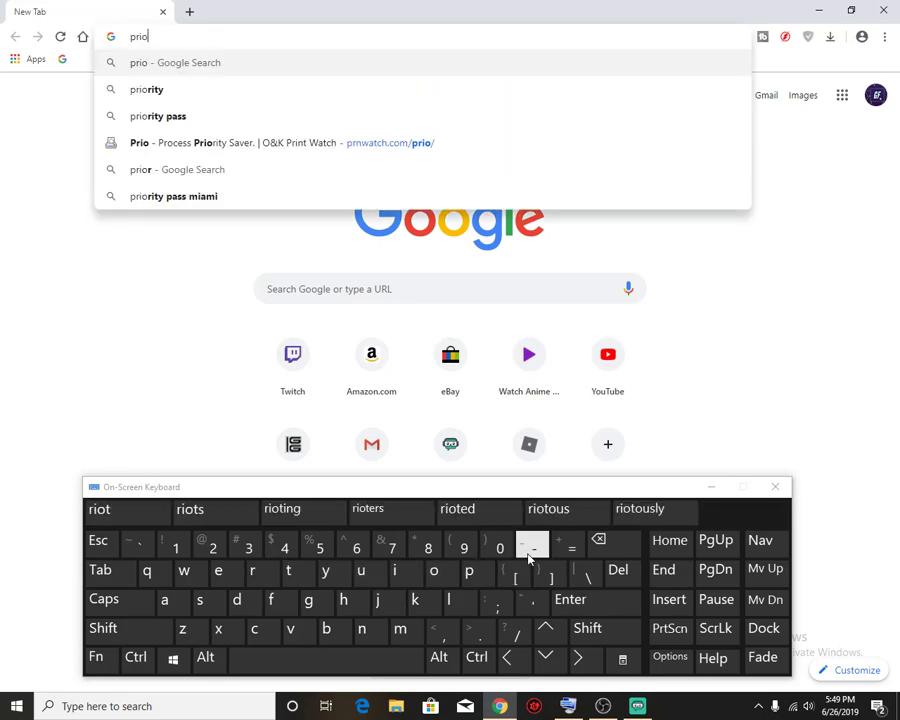
key("Return")
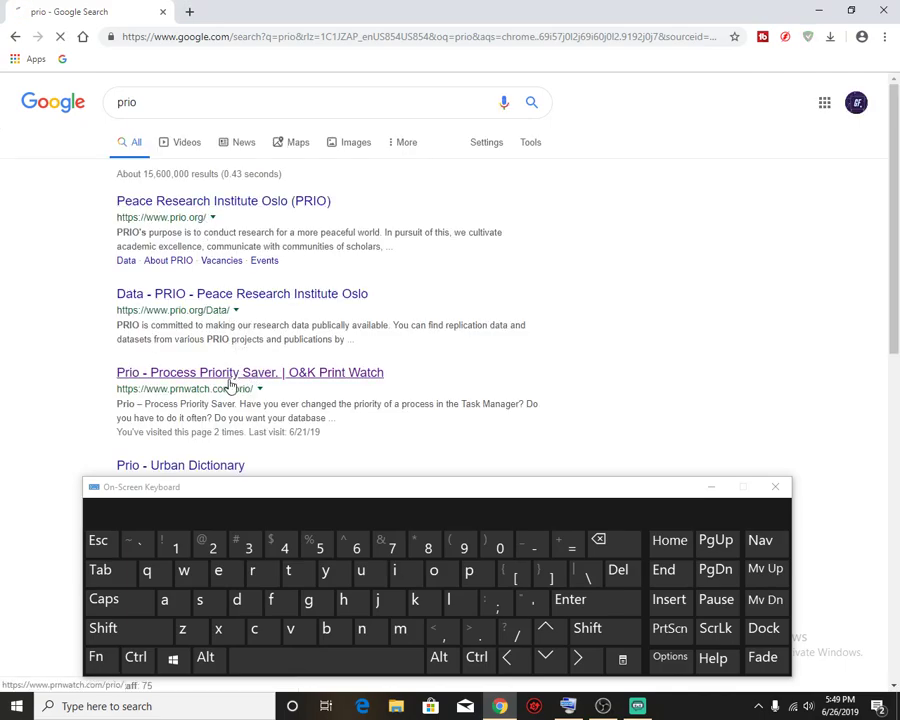
Open the Prio – Process Priority Saver page and download its x64 version.
left_click(228, 378)
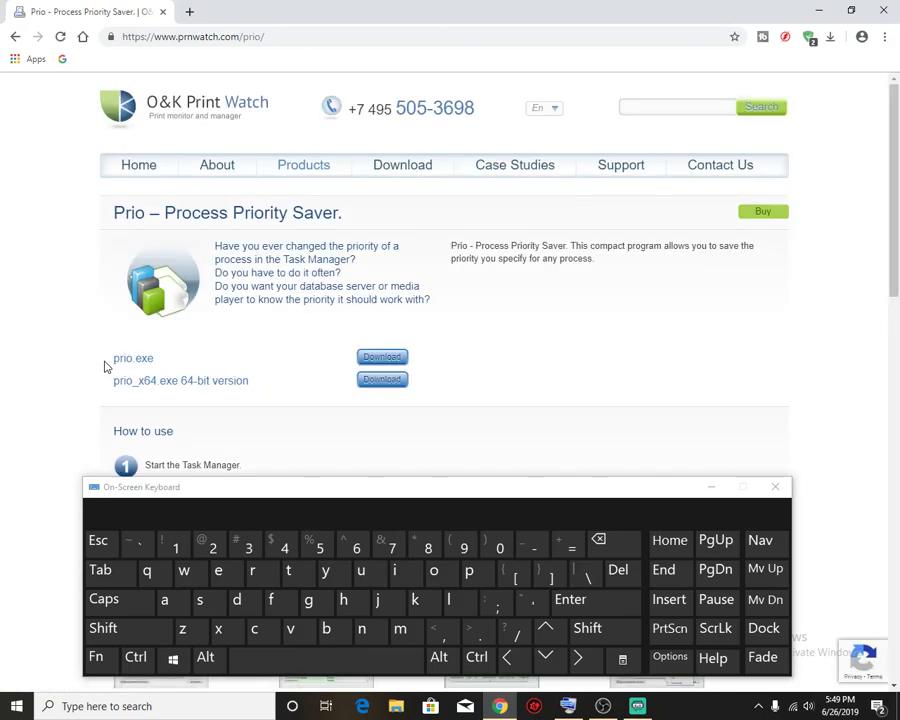
left_click(370, 383)
left_click(818, 10)
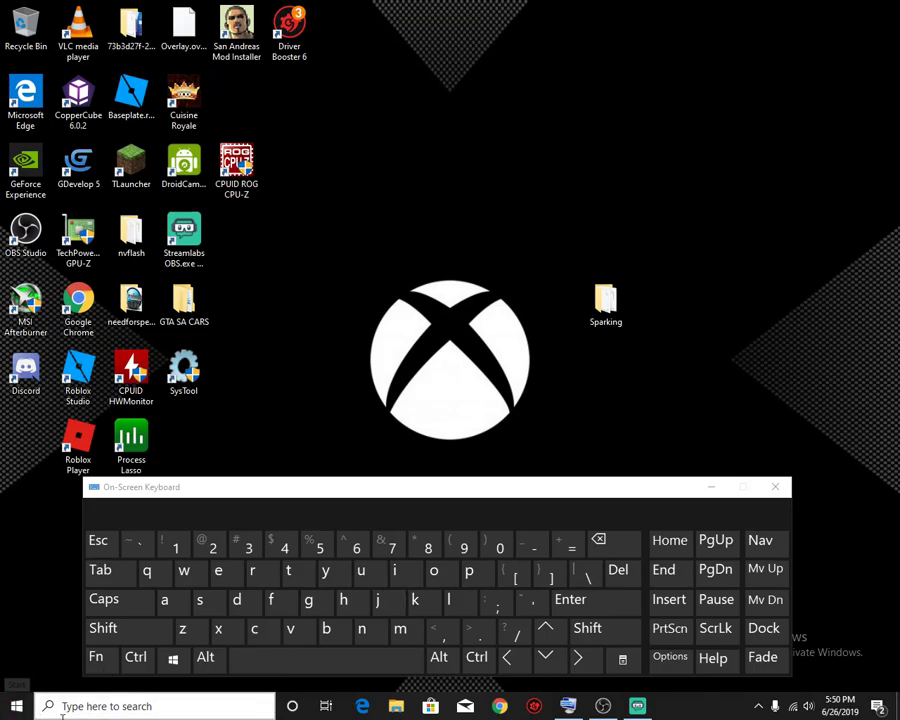
Open Task Manager from the Start button's quick menu and move it to the top.
right_click(13, 628)
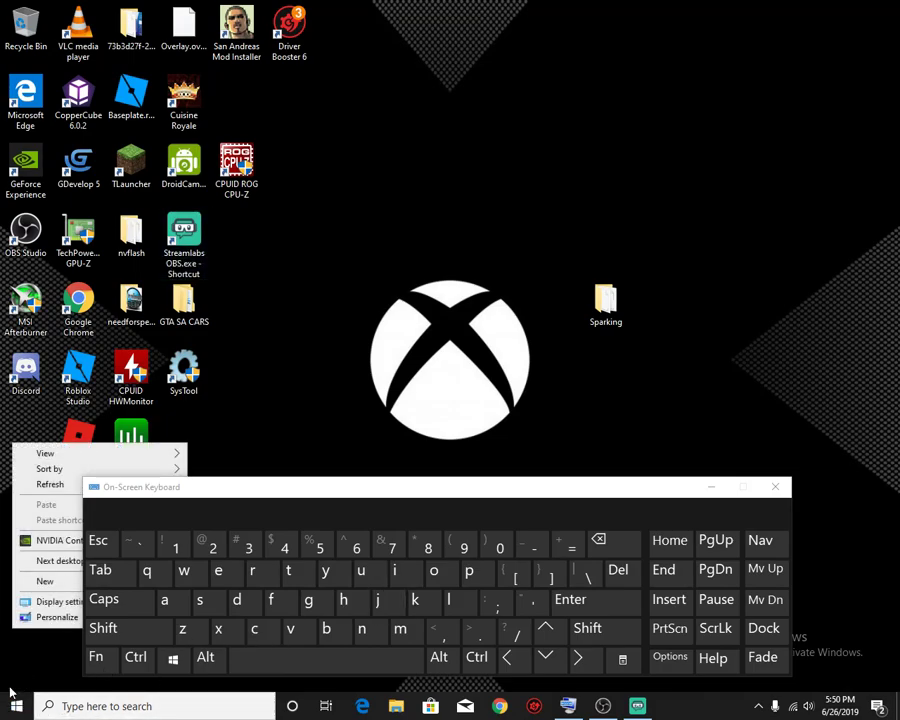
left_click(8, 690)
right_click(15, 704)
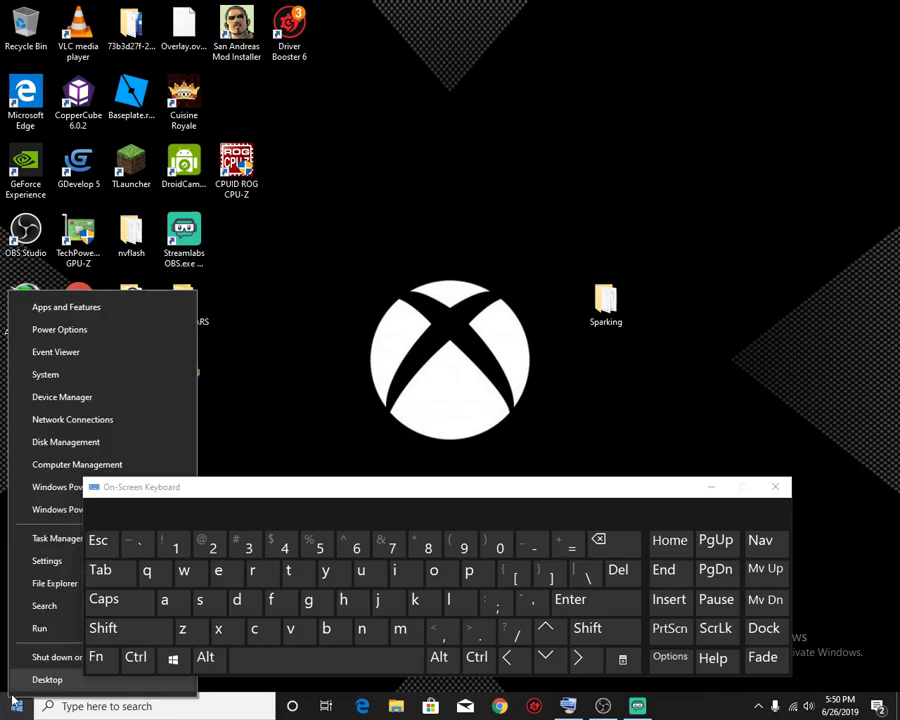
left_click(42, 540)
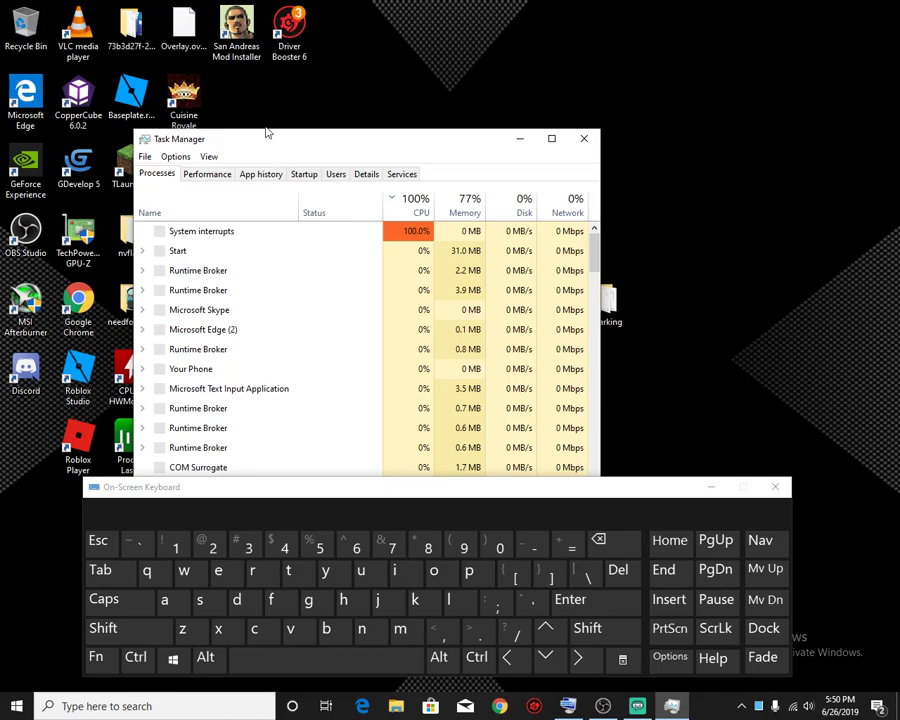
left_click_drag(280, 148, 231, 54)
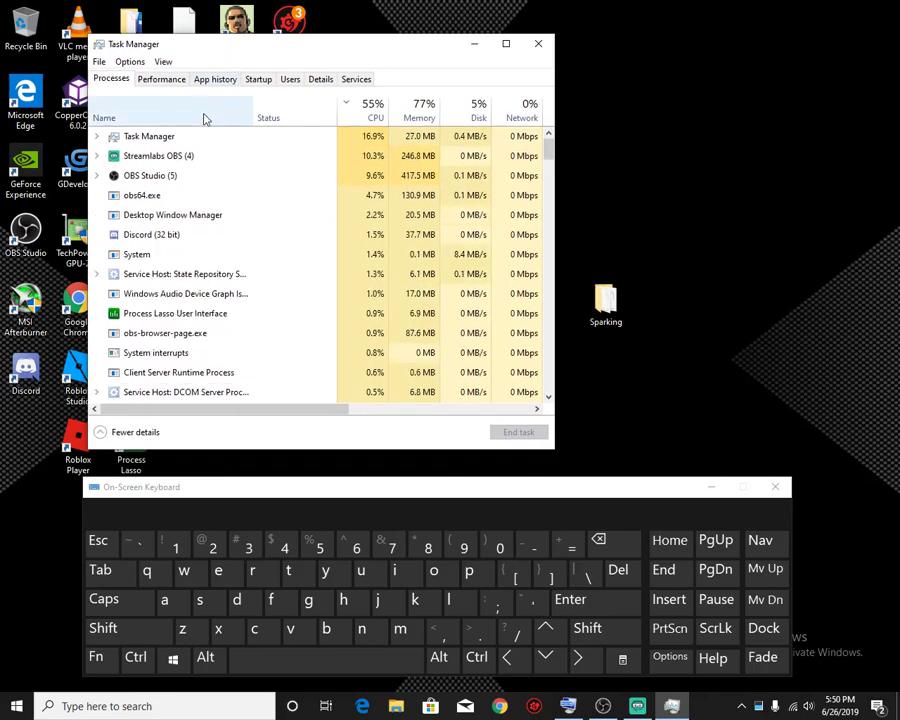
Expand the Streamlabs OBS group and go to a child process in the Details list.
left_click(160, 156)
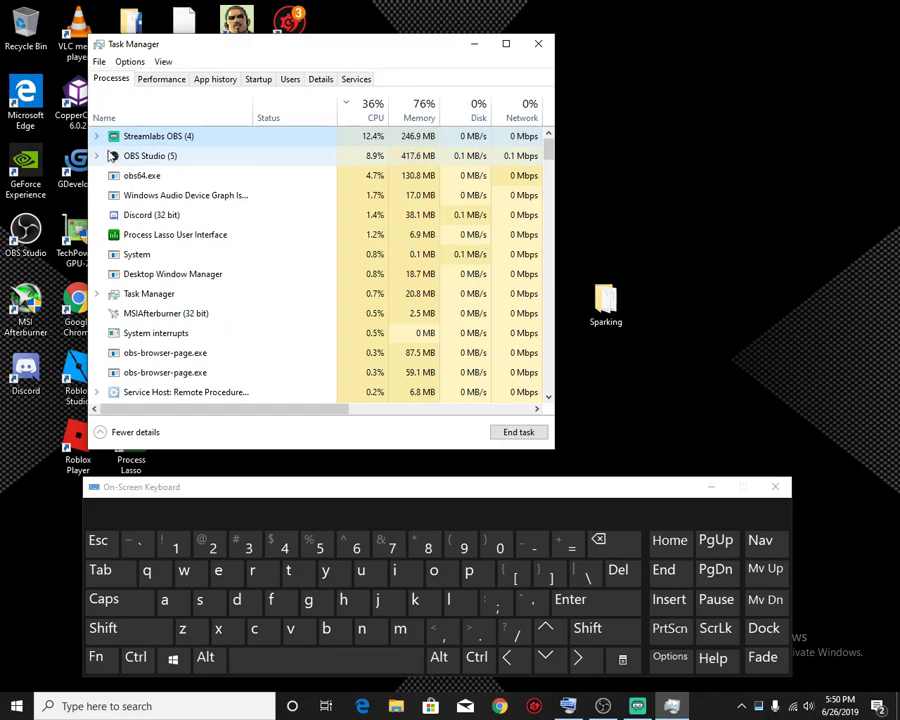
left_click(97, 137)
right_click(141, 158)
left_click(190, 237)
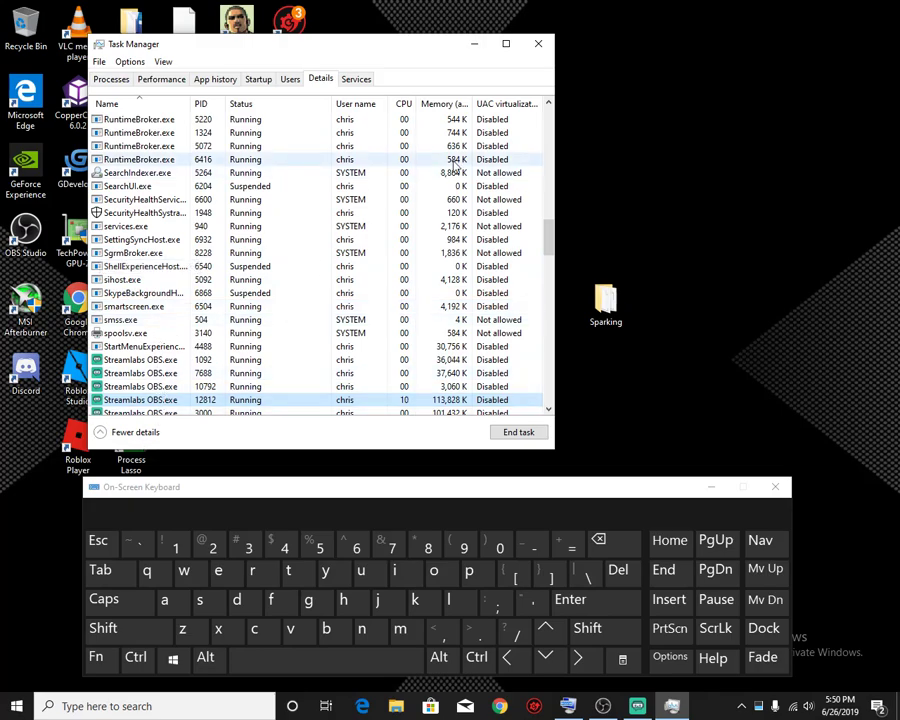
left_click_drag(548, 237, 550, 250)
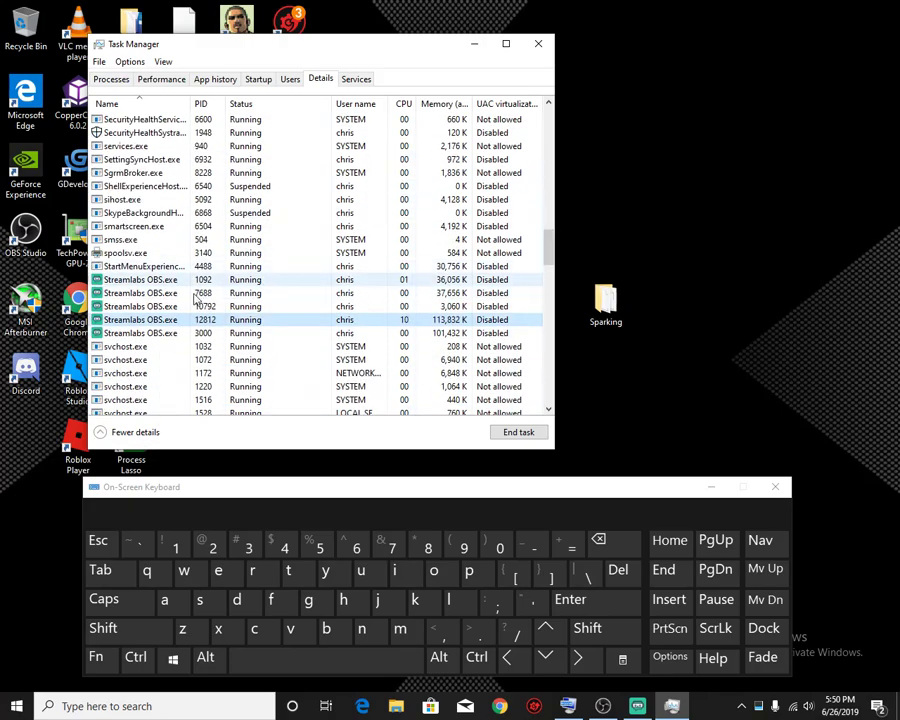
Leave Streamlabs OBS.exe's CPU and I/O priority unchanged, close Task Manager, and launch Process Lasso.
right_click(140, 328)
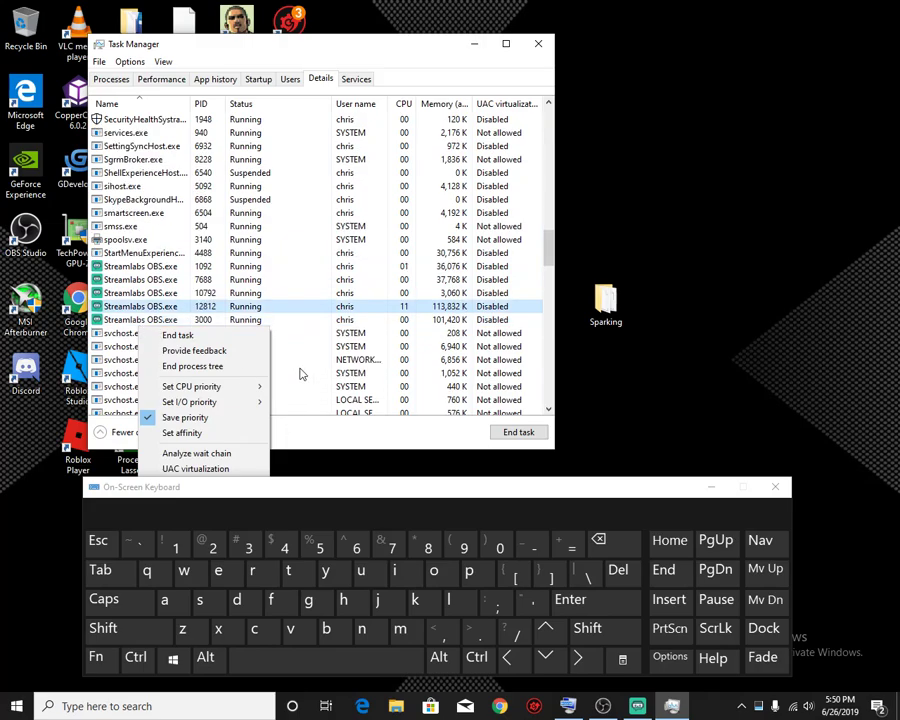
mouse_move(251, 390)
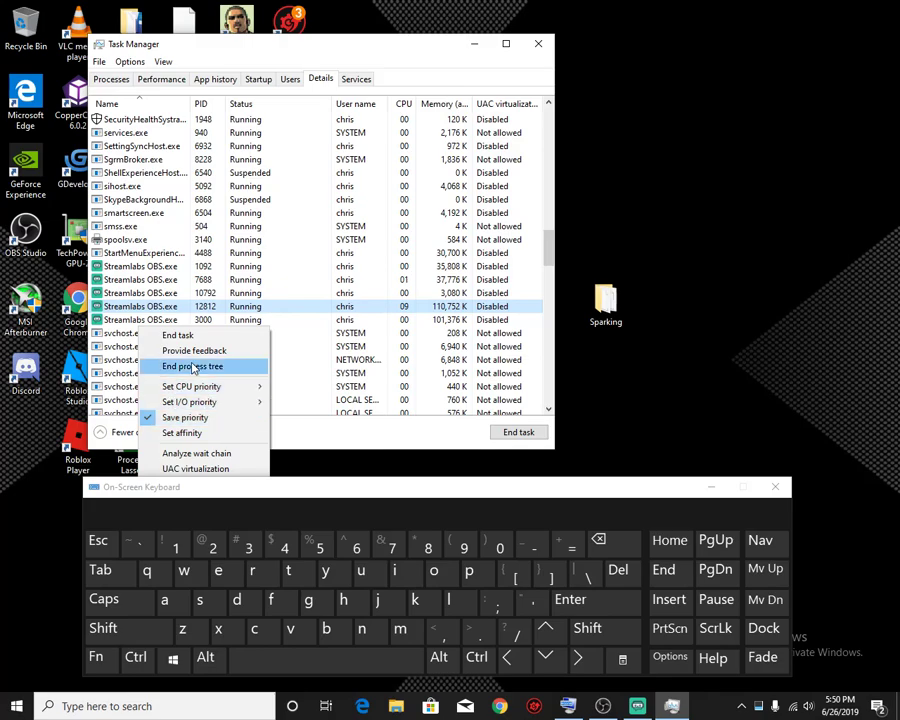
mouse_move(201, 388)
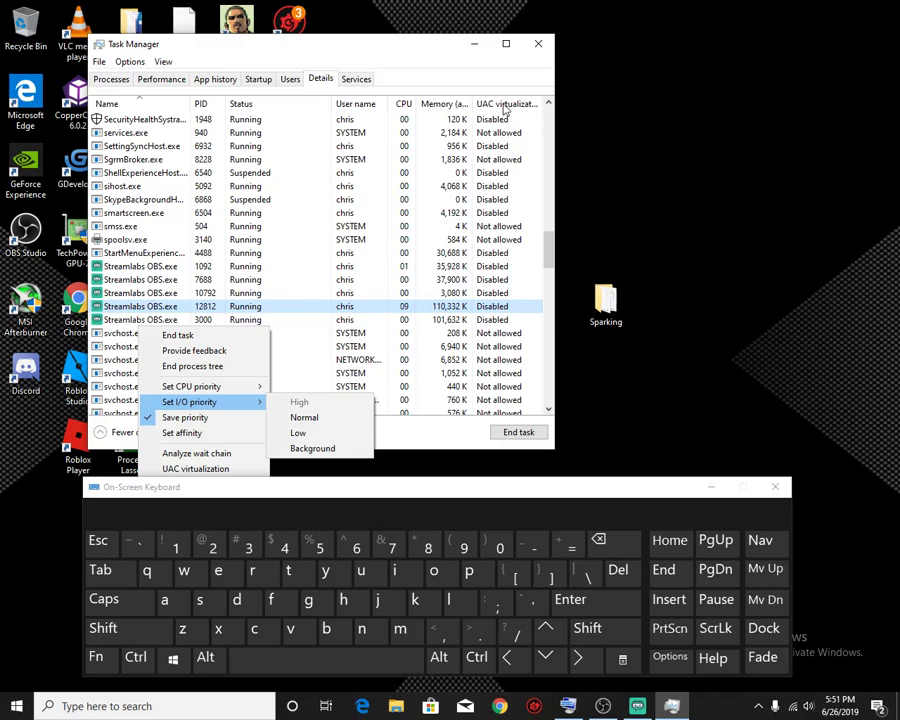
left_click(537, 45)
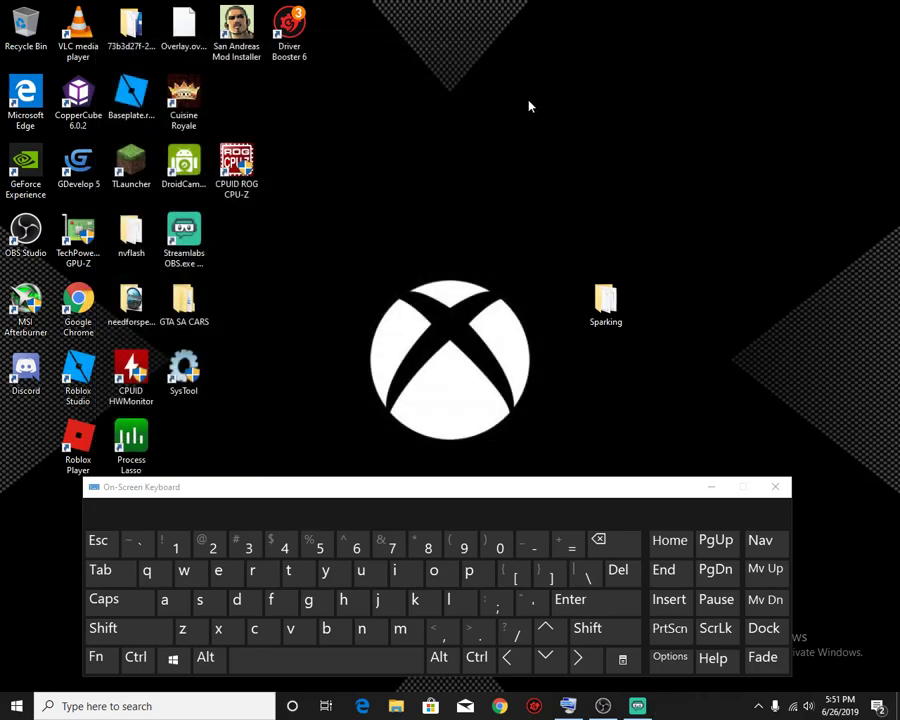
double_click(133, 437)
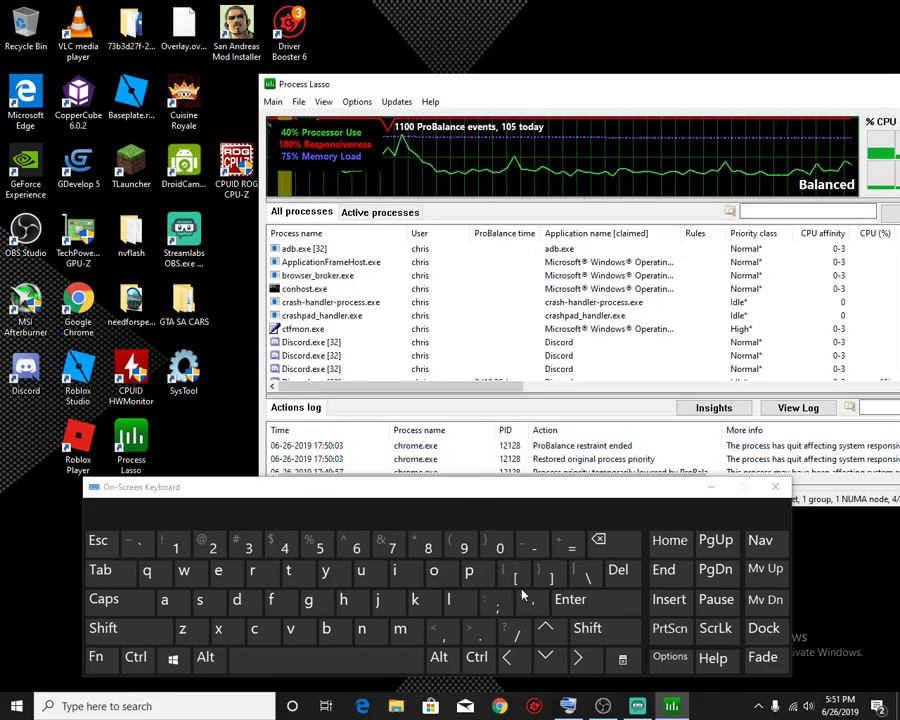
Search Google for Process Lasso from a new Chrome window, then minimize Chrome.
left_click(509, 710)
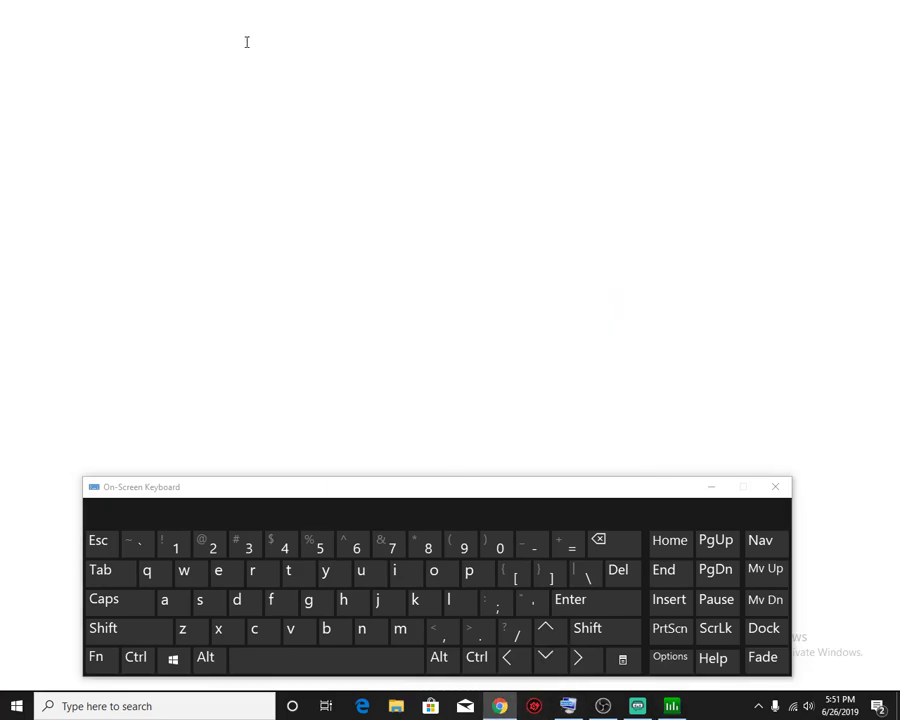
left_click(469, 578)
left_click(254, 570)
left_click(438, 574)
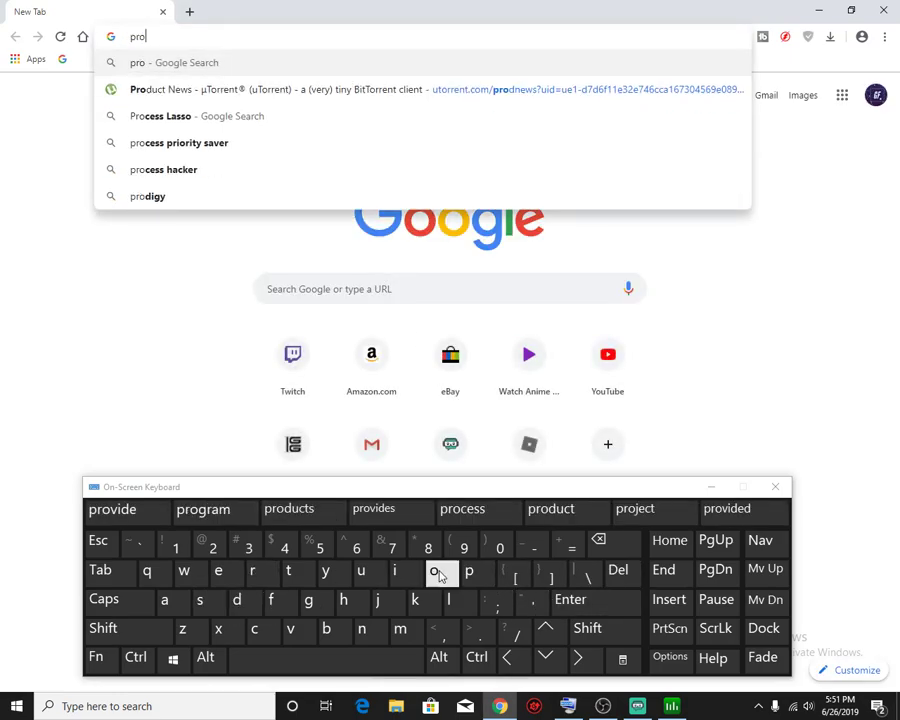
left_click(224, 116)
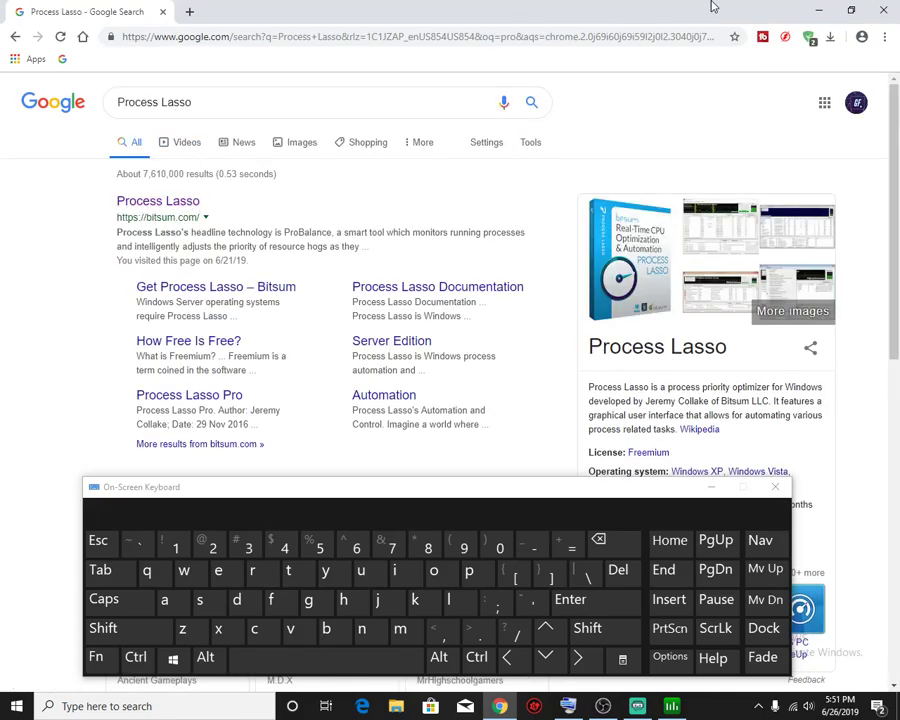
left_click(818, 9)
Bring all Process Lasso columns into view and show only active processes.
mouse_move(716, 87)
left_mouse_down()
mouse_move(552, 112)
mouse_move(552, 80)
mouse_move(585, 52)
left_mouse_up()
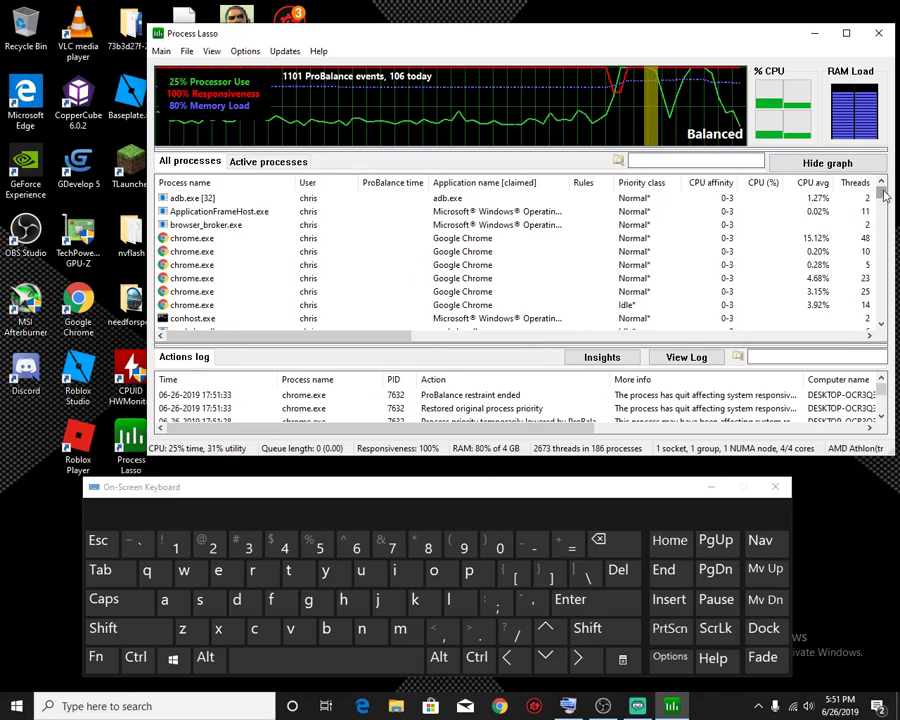
left_click_drag(880, 188, 886, 325)
left_click(299, 167)
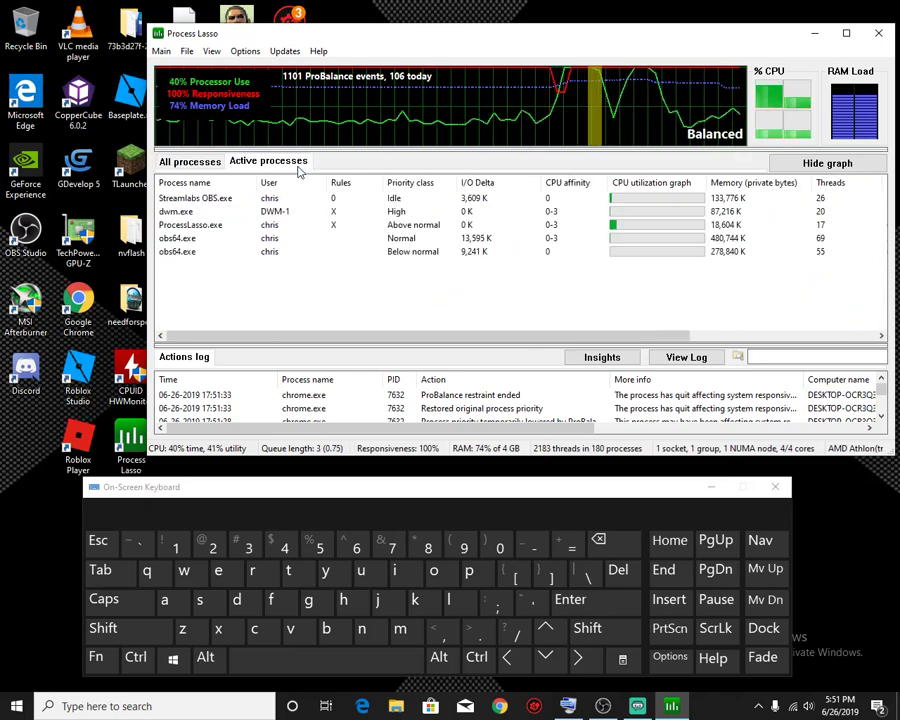
right_click(201, 201)
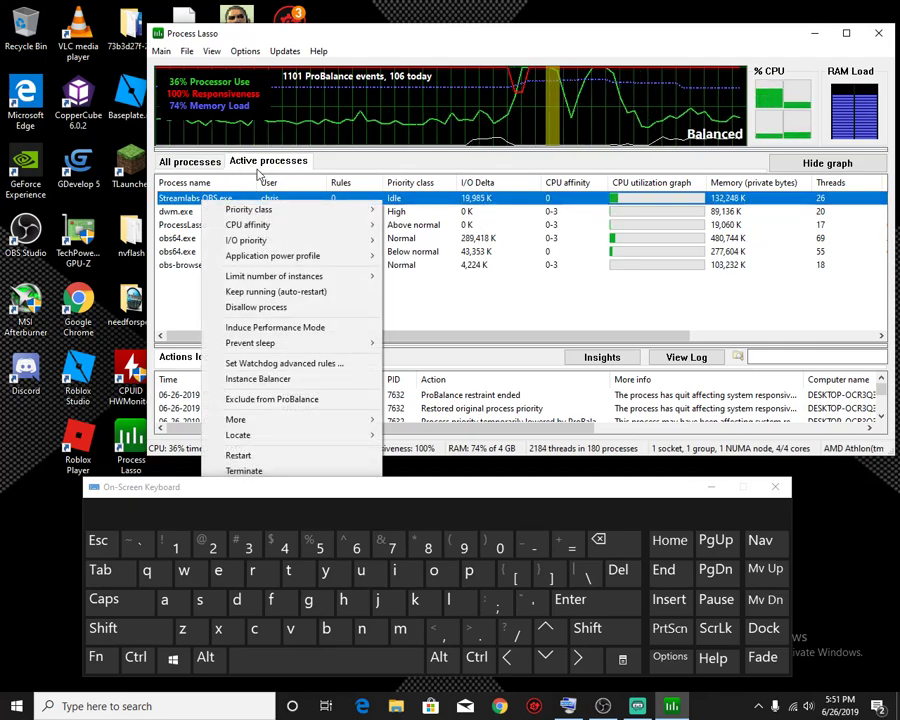
mouse_move(262, 210)
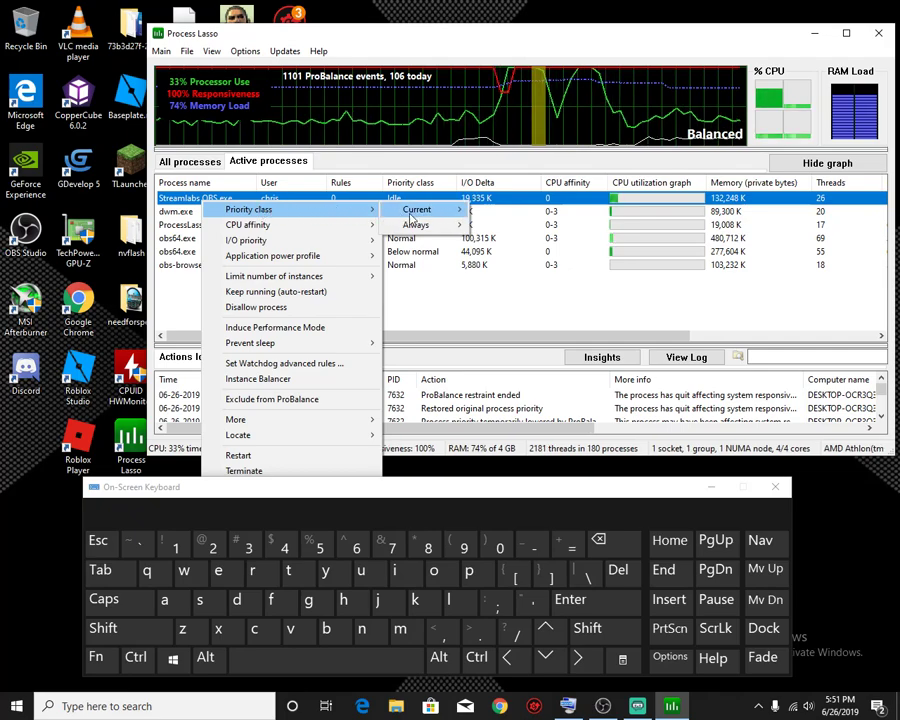
mouse_move(410, 216)
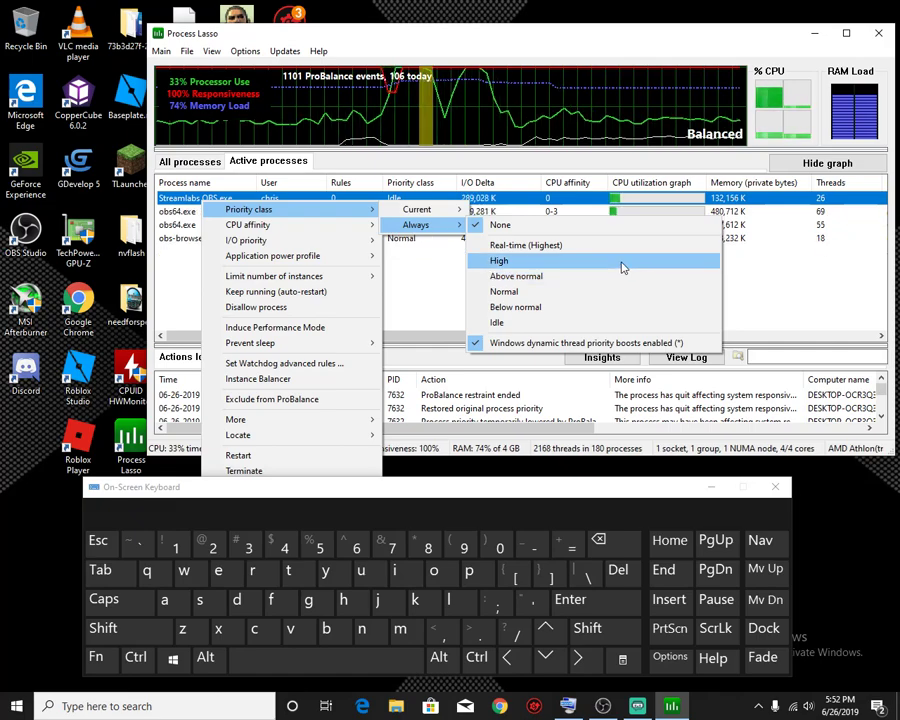
Confirm Streamlabs OBS.exe's CPU affinity is always CPU 0 only, then dismiss the menu.
mouse_move(365, 225)
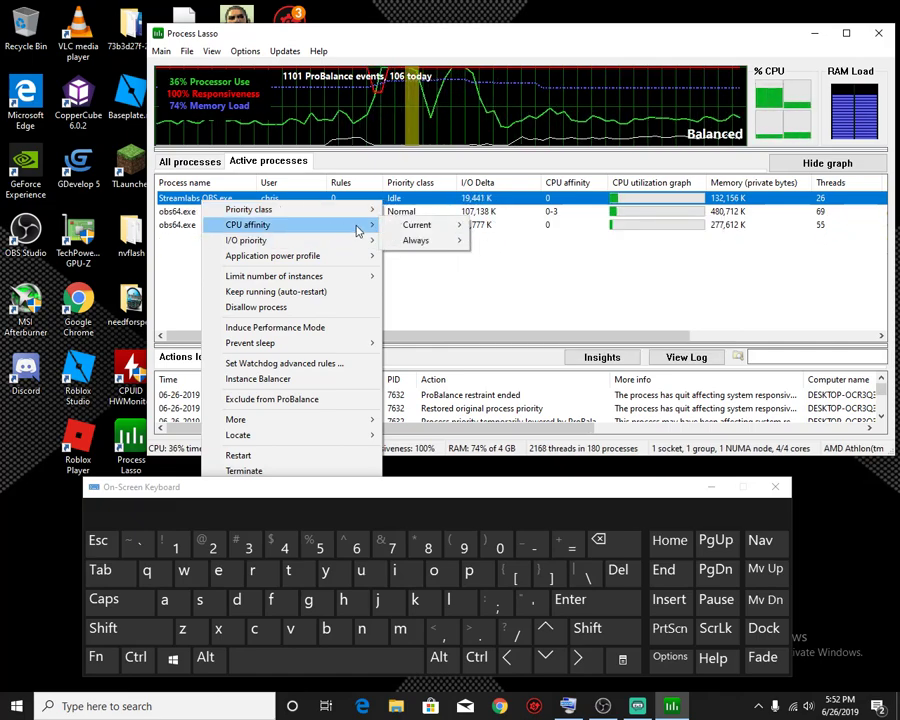
mouse_move(418, 233)
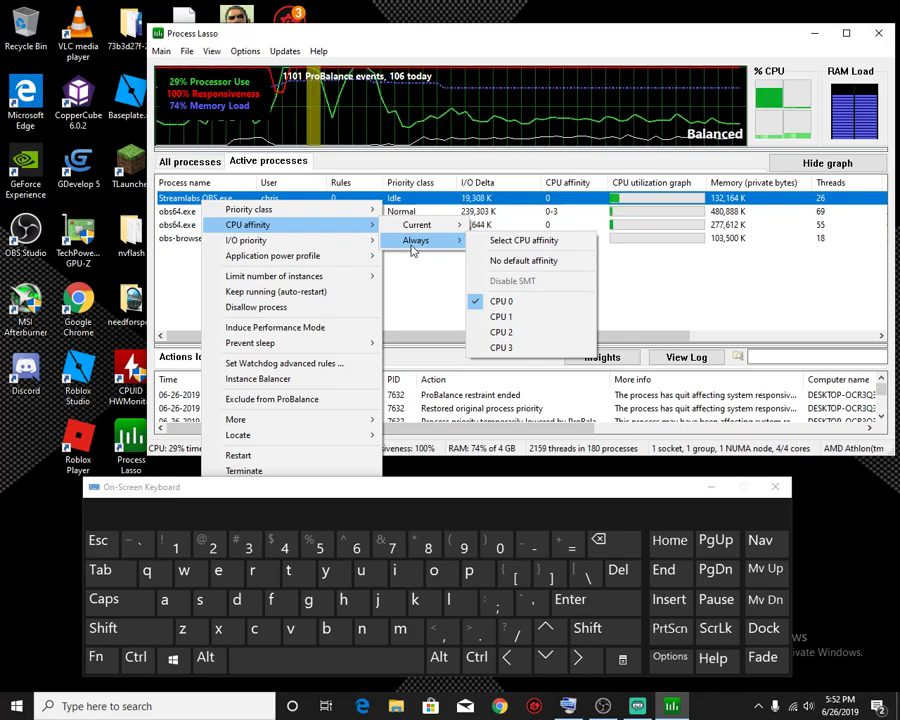
right_click(15, 705)
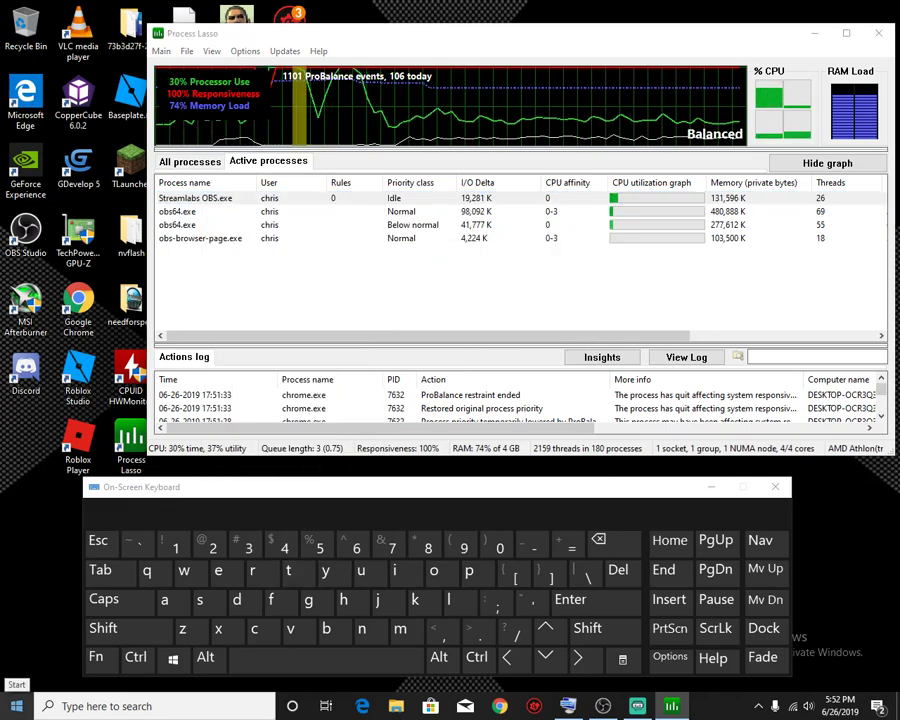
In Task Manager, expand the Streamlabs OBS group and jump to a child process's Details entry.
left_click(40, 566)
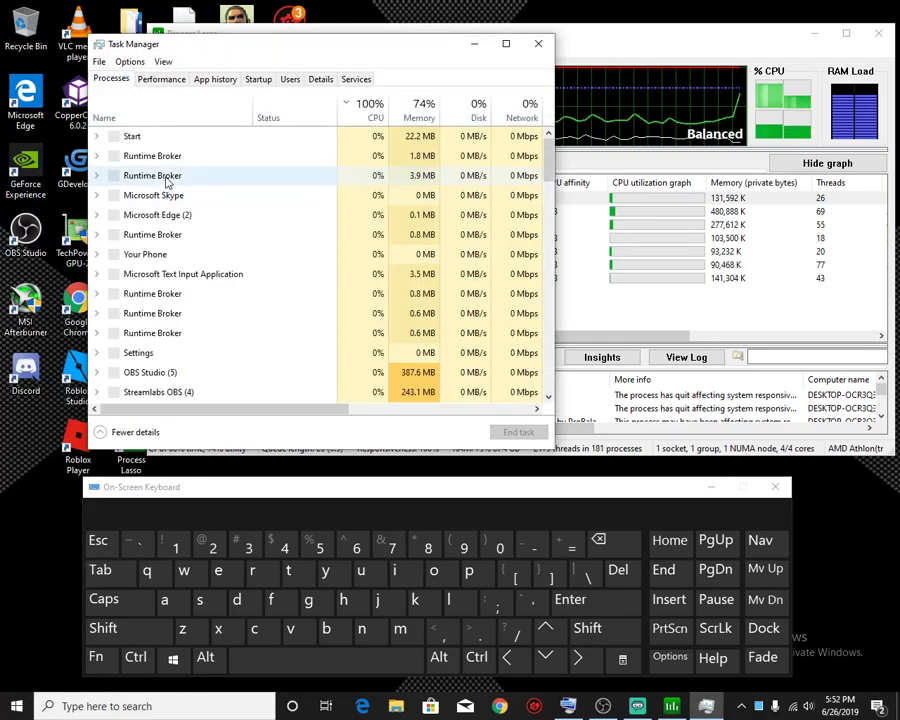
left_click(167, 157)
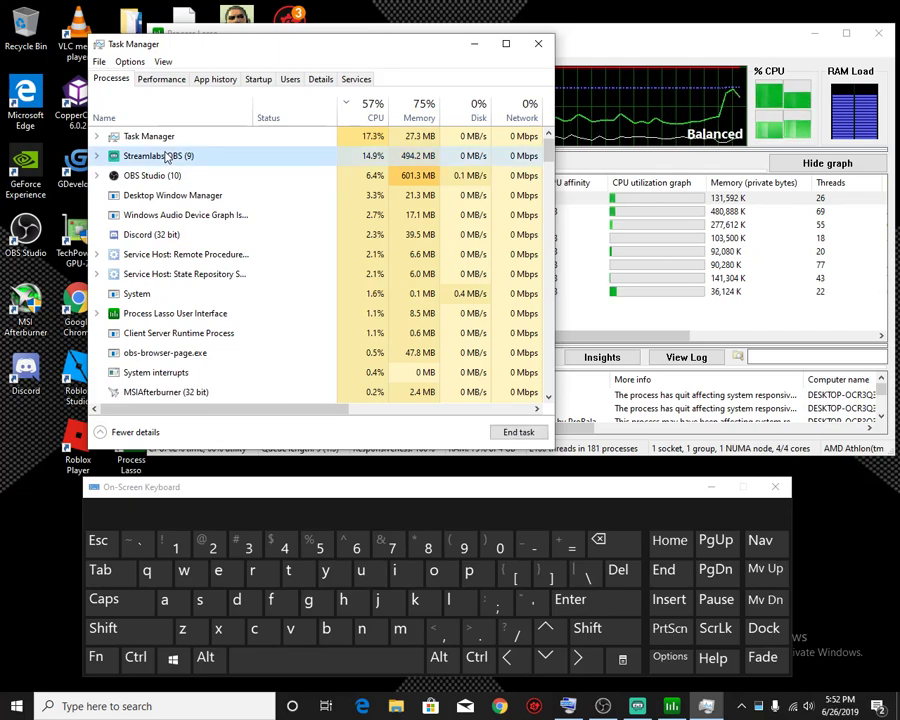
right_click(181, 153)
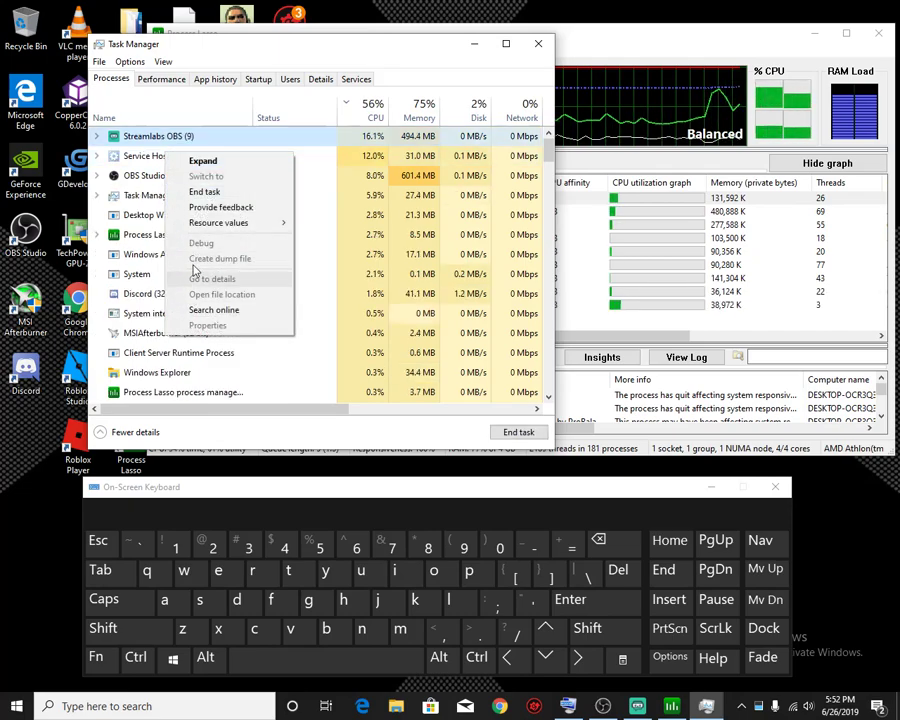
left_click(95, 157)
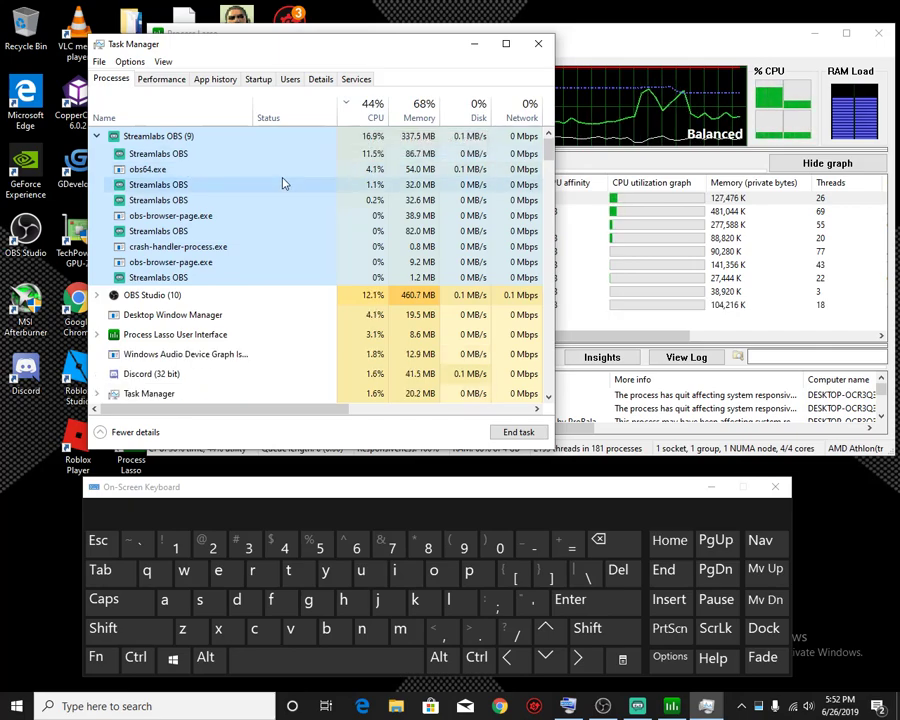
right_click(215, 157)
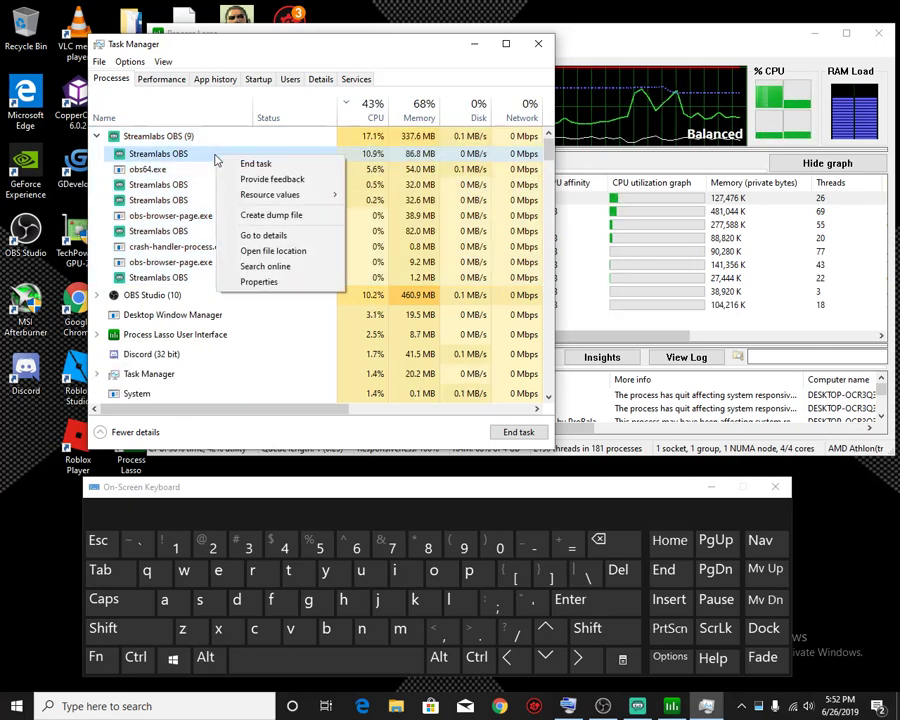
left_click(262, 235)
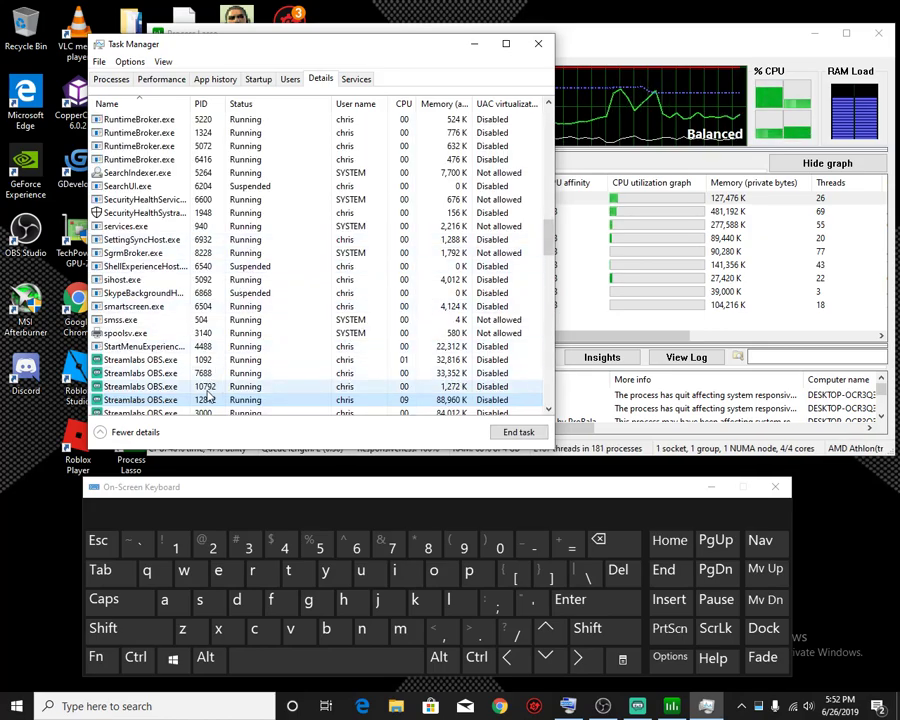
Dismiss the on-screen keyboard and open Set affinity for Streamlabs OBS.exe.
right_click(204, 399)
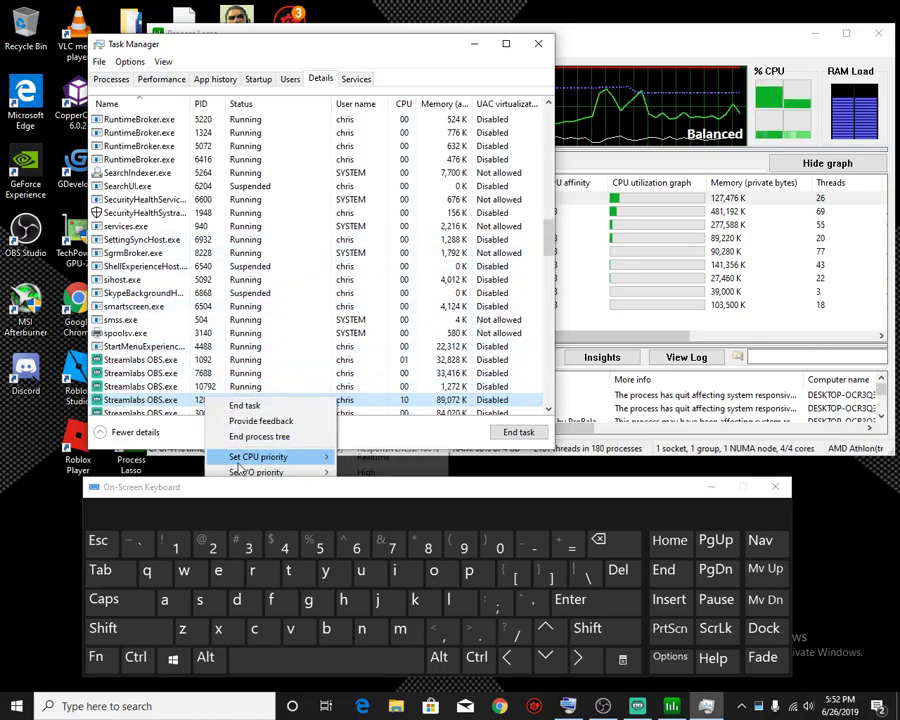
mouse_move(240, 456)
left_click(708, 486)
right_click(234, 398)
mouse_move(263, 466)
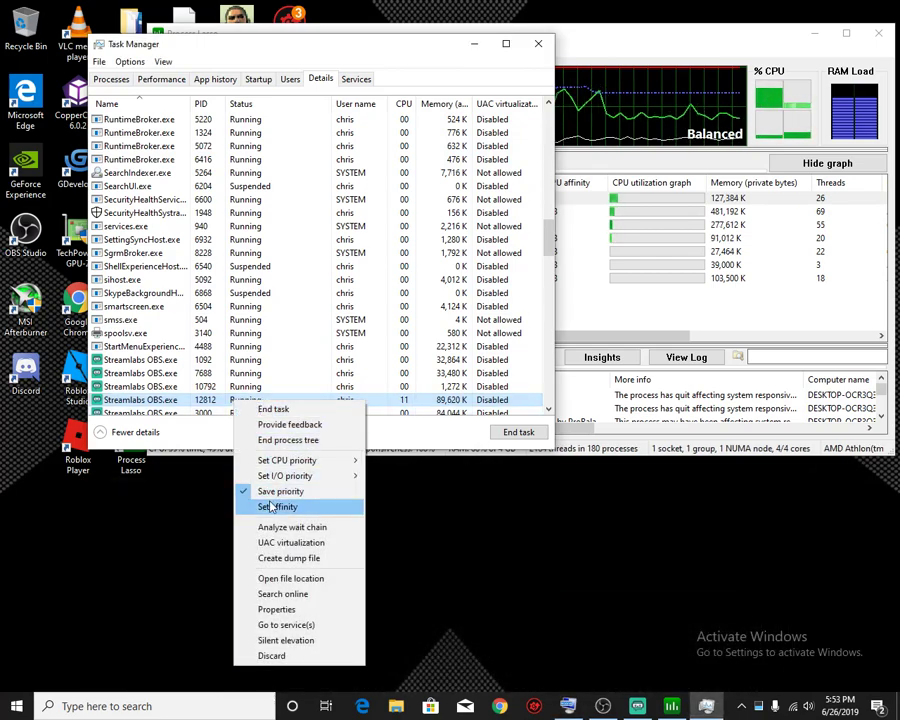
left_click(270, 507)
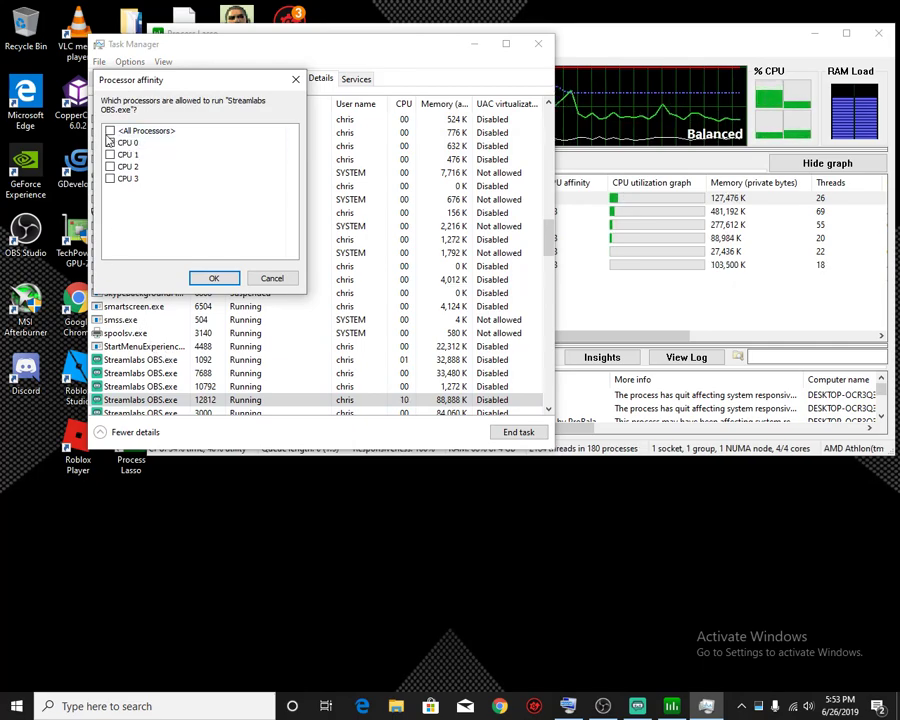
Leave only CPU 0 ticked in the Processor affinity window, then close it.
left_click(110, 142)
left_click(110, 142)
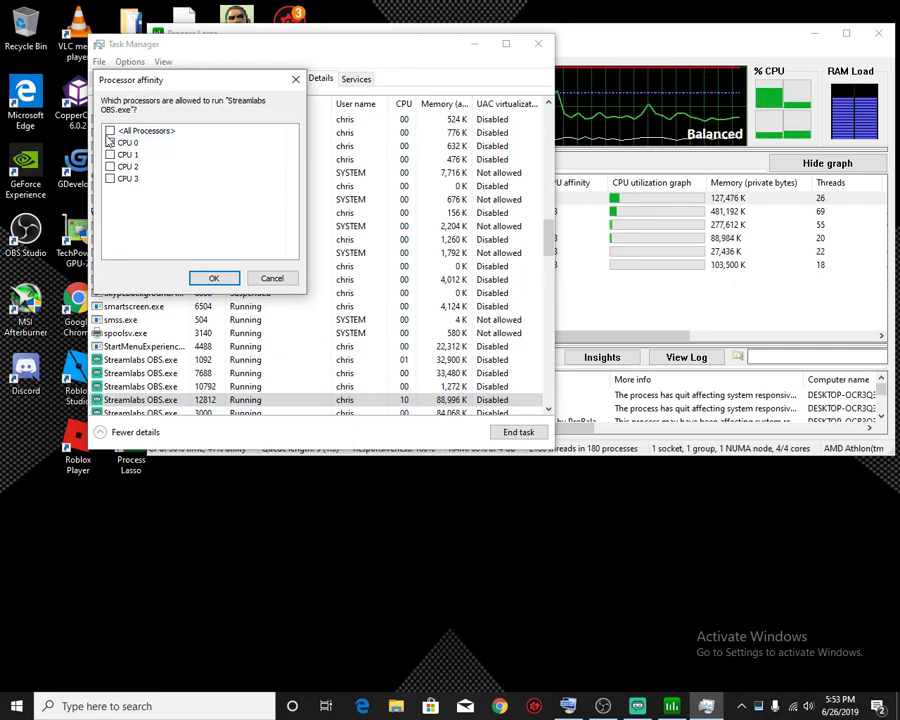
left_click(110, 142)
left_click(110, 142)
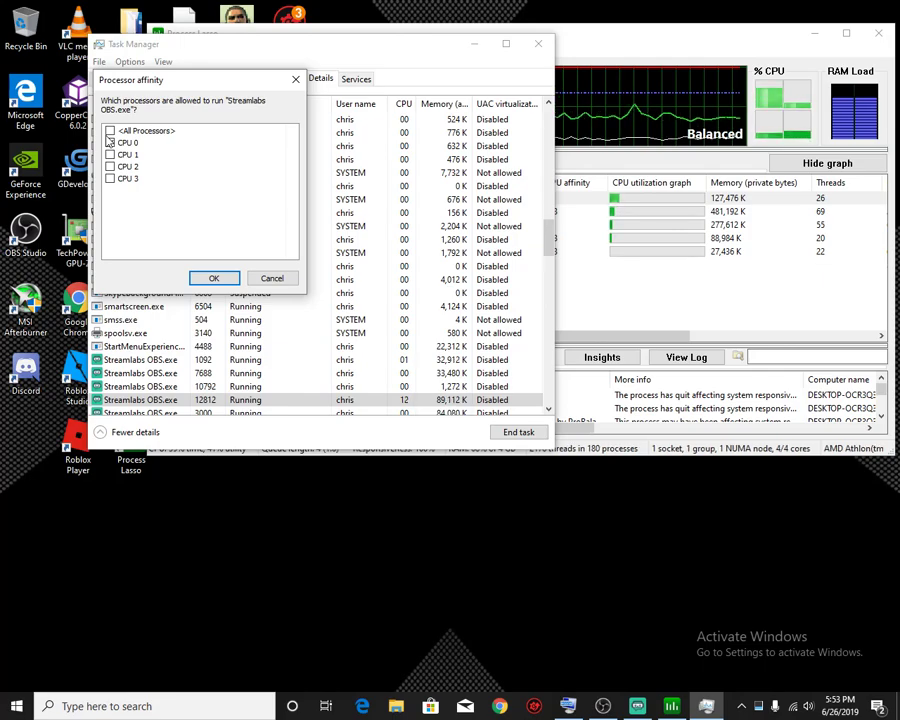
left_click(110, 142)
left_click(110, 142)
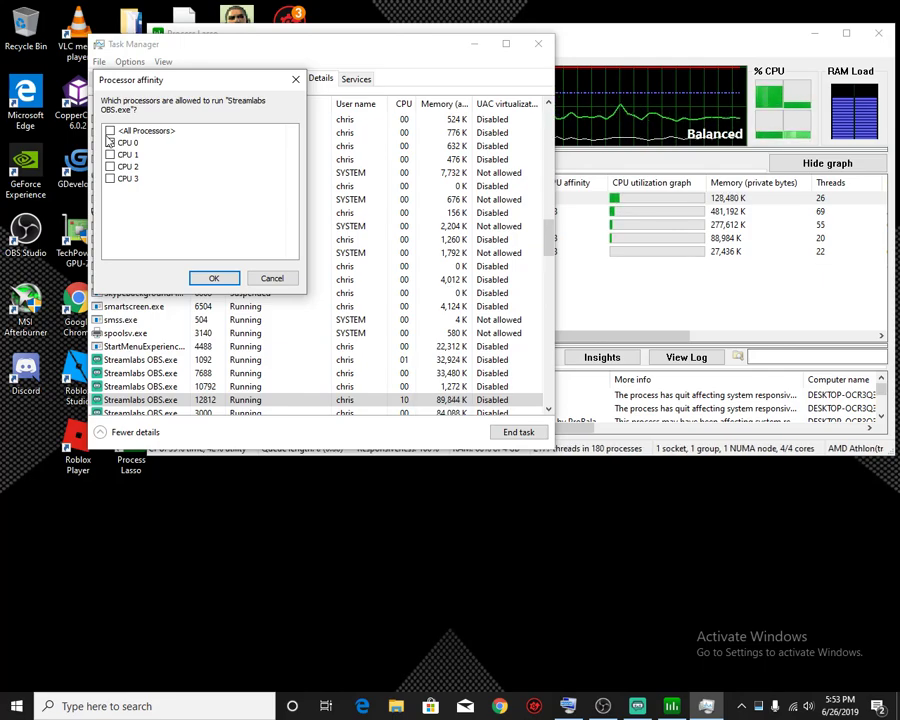
left_click(110, 142)
left_click(110, 142)
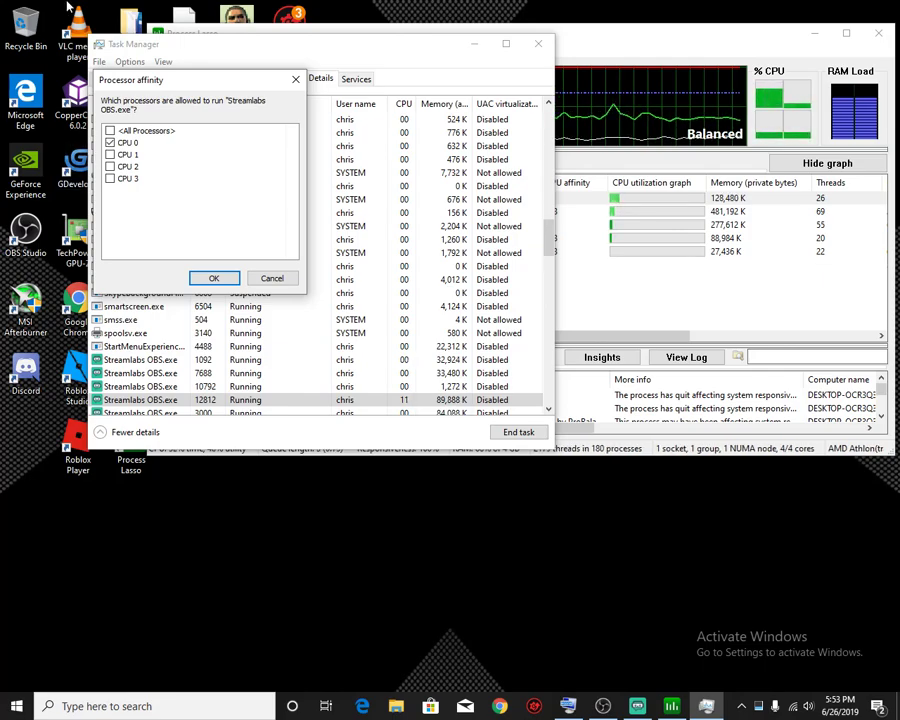
left_click(280, 279)
Minimize Task Manager to check Process Lasso's CPU affinity 0, then return to the Streamlabs OBS editor.
left_click(474, 43)
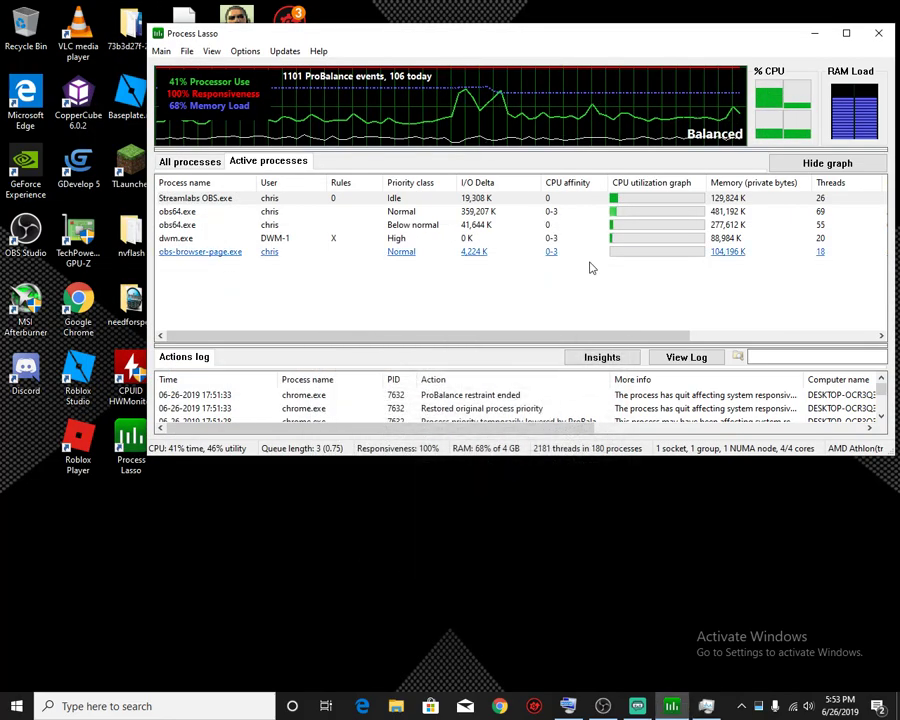
left_click(644, 706)
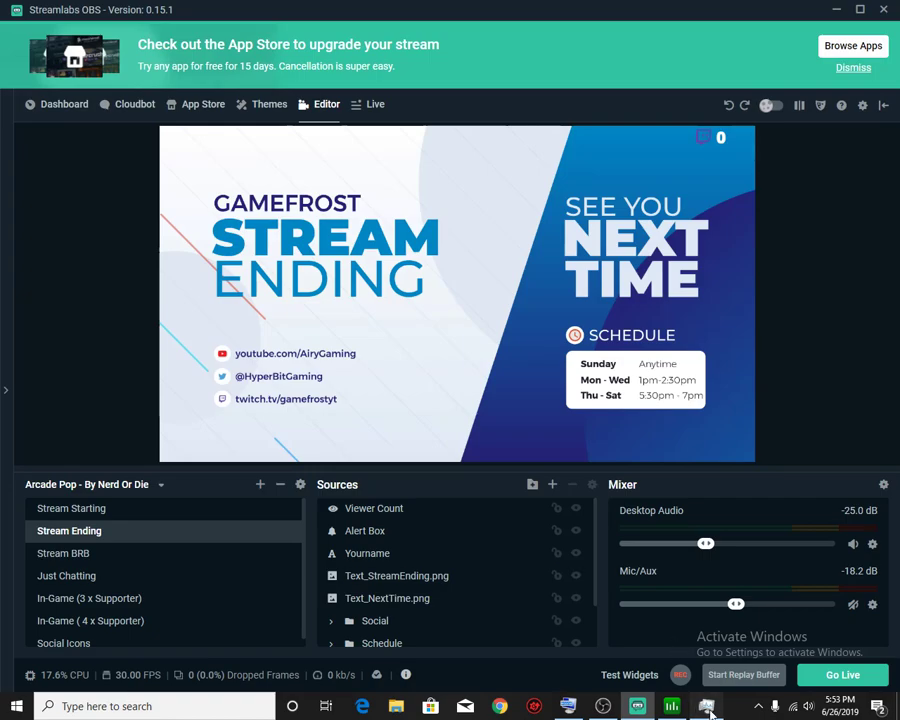
Review Task Manager's Processes list via Ctrl+Shift+Esc, then minimize Task Manager and Streamlabs OBS.
key("ctrl+shift+Escape")
left_click(112, 80)
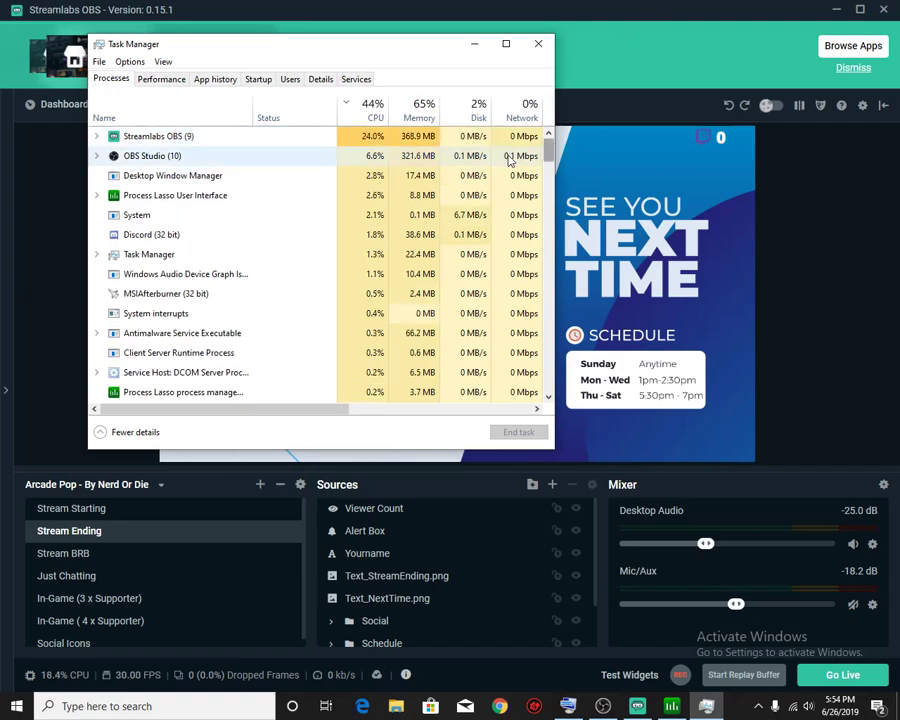
left_click(477, 44)
left_click(835, 9)
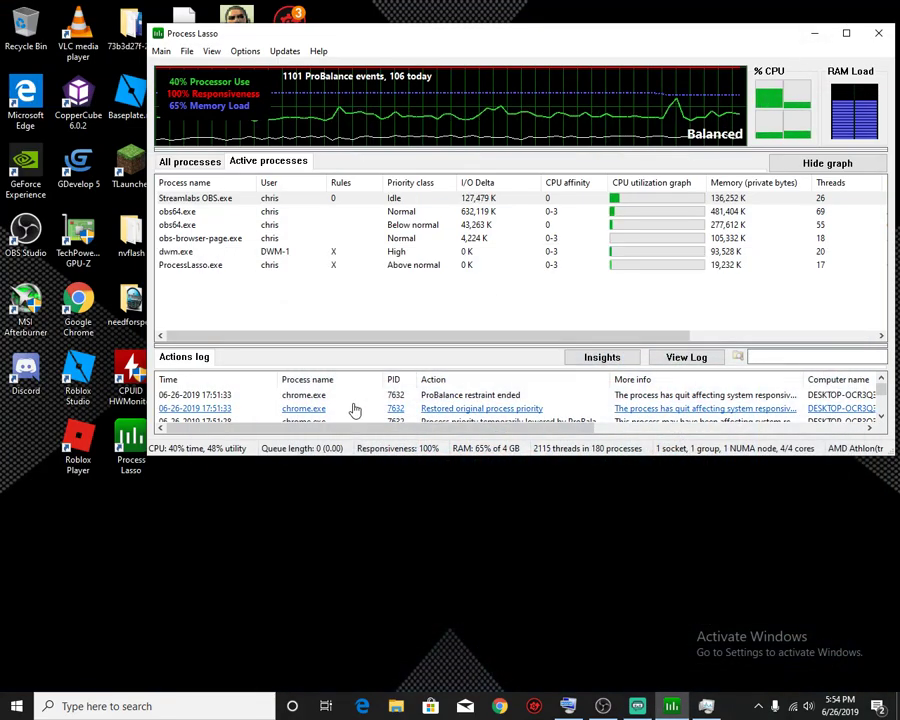
Search 'power', open Power & sleep settings, and scroll down to Related settings.
left_click(186, 703)
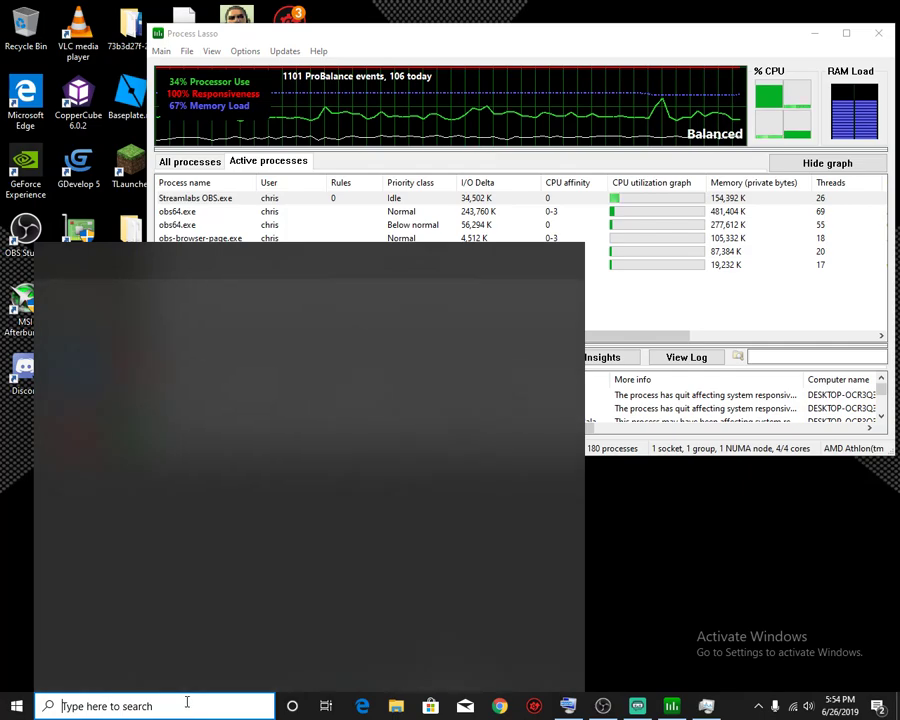
type("po")
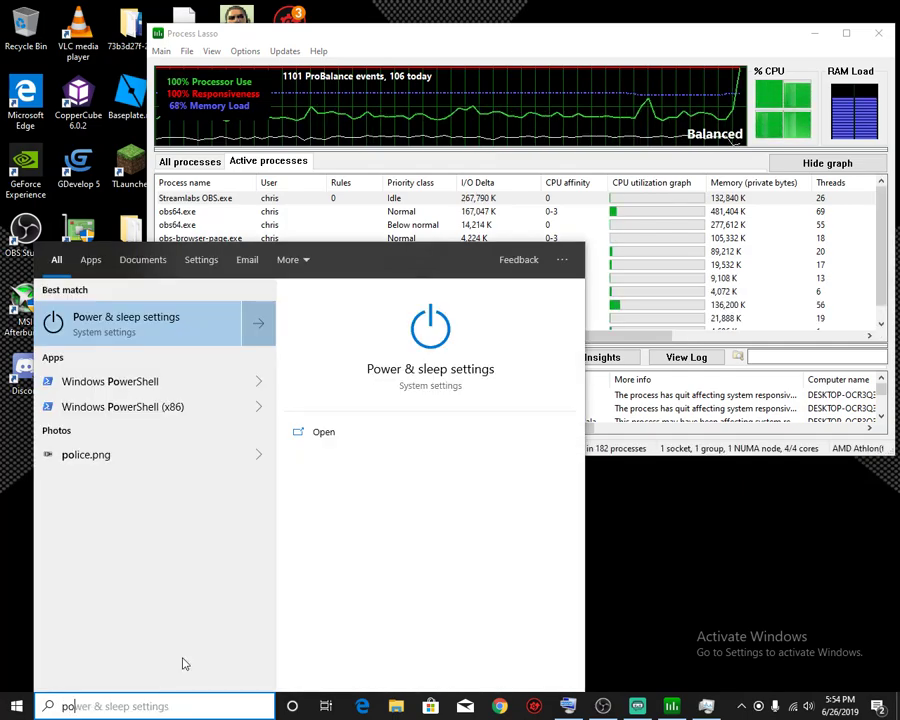
type("wer")
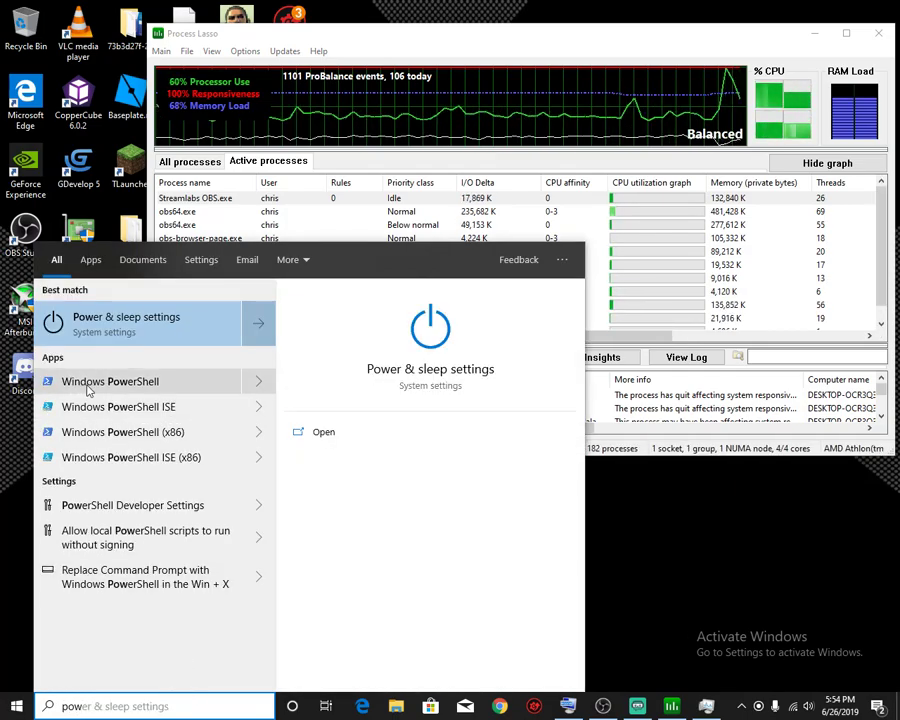
left_click(114, 318)
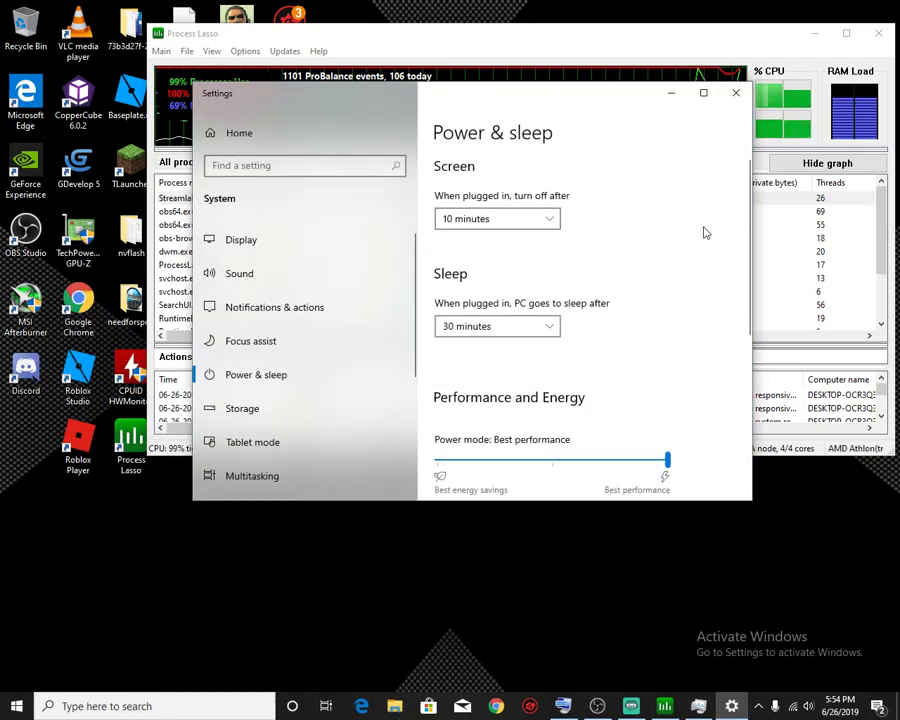
left_click_drag(749, 228, 717, 332)
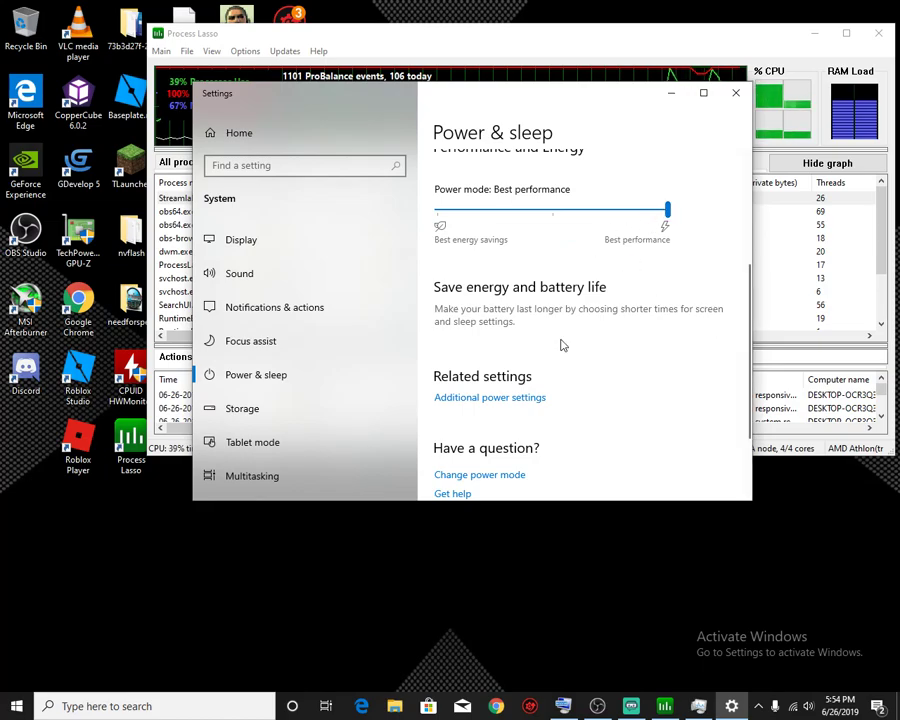
Confirm the Balanced plan's Minimum processor state is 100% in advanced power settings, then close those windows.
left_click(484, 400)
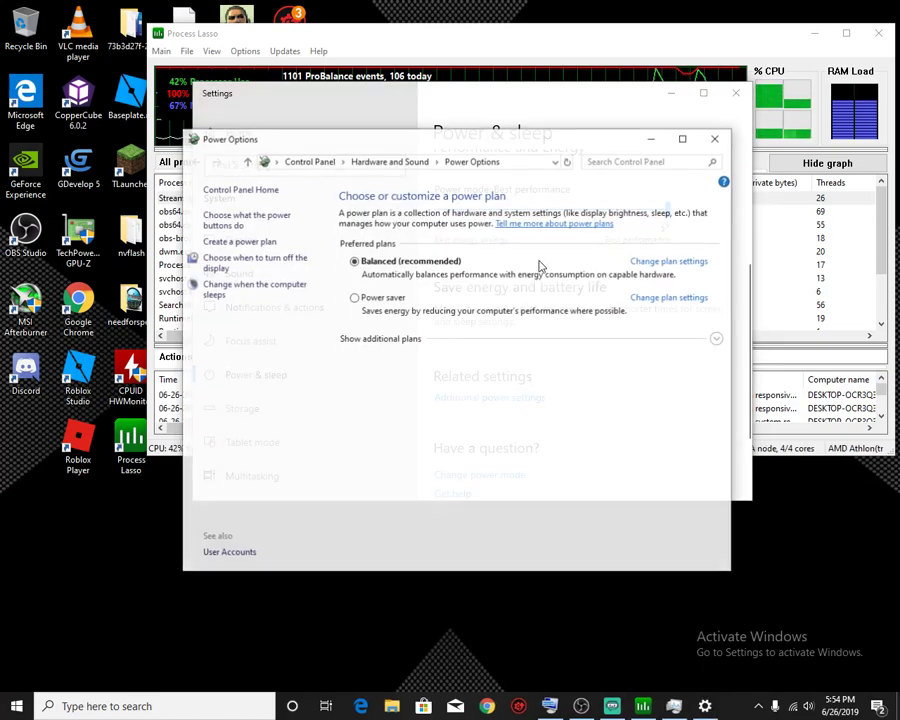
left_click(650, 262)
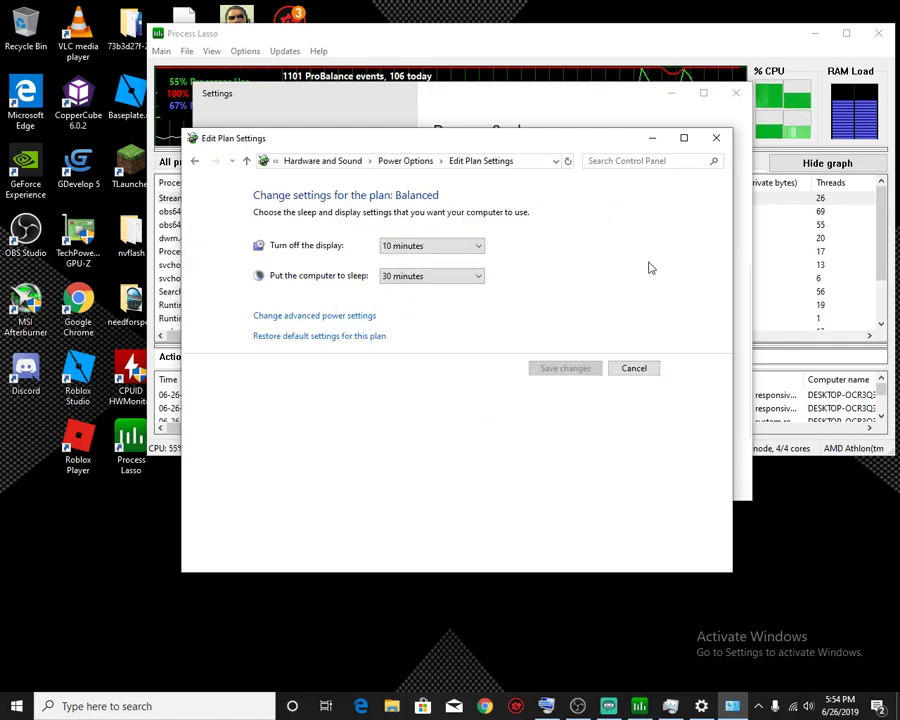
left_click(348, 322)
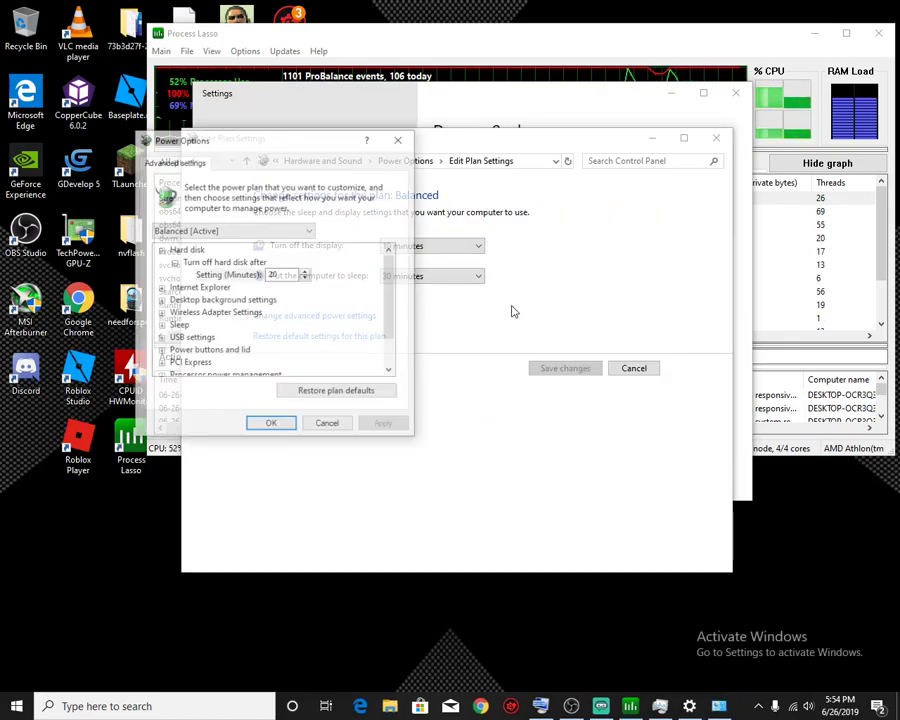
scroll(383, 326, "down", 1)
left_click(161, 338)
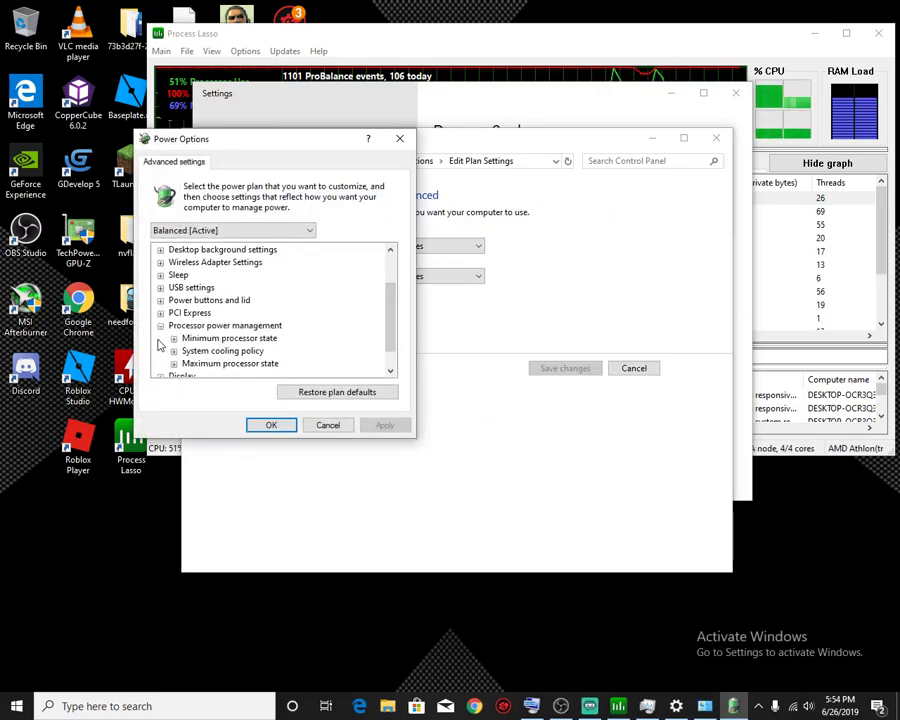
left_click(174, 338)
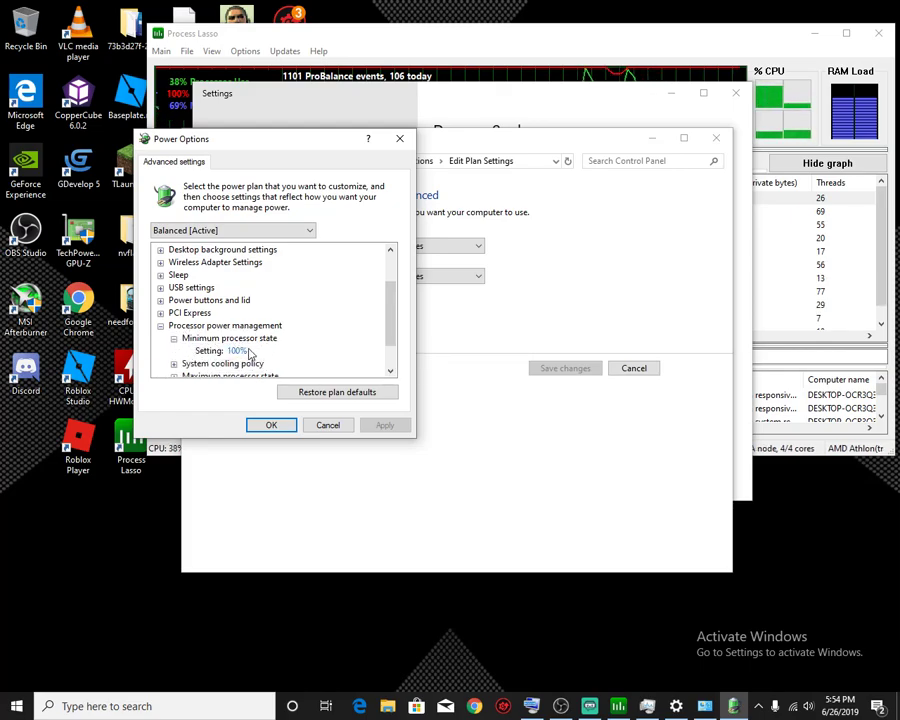
left_click(271, 425)
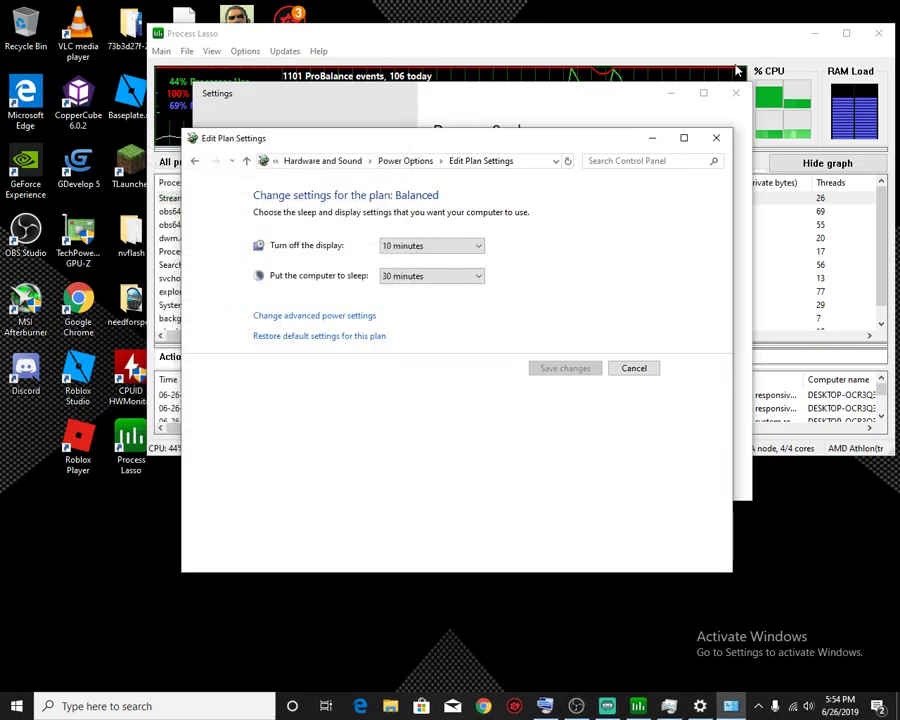
left_click(716, 138)
Close Windows Settings and return to the Streamlabs OBS editor showing the Stream Ending scene.
left_click(733, 100)
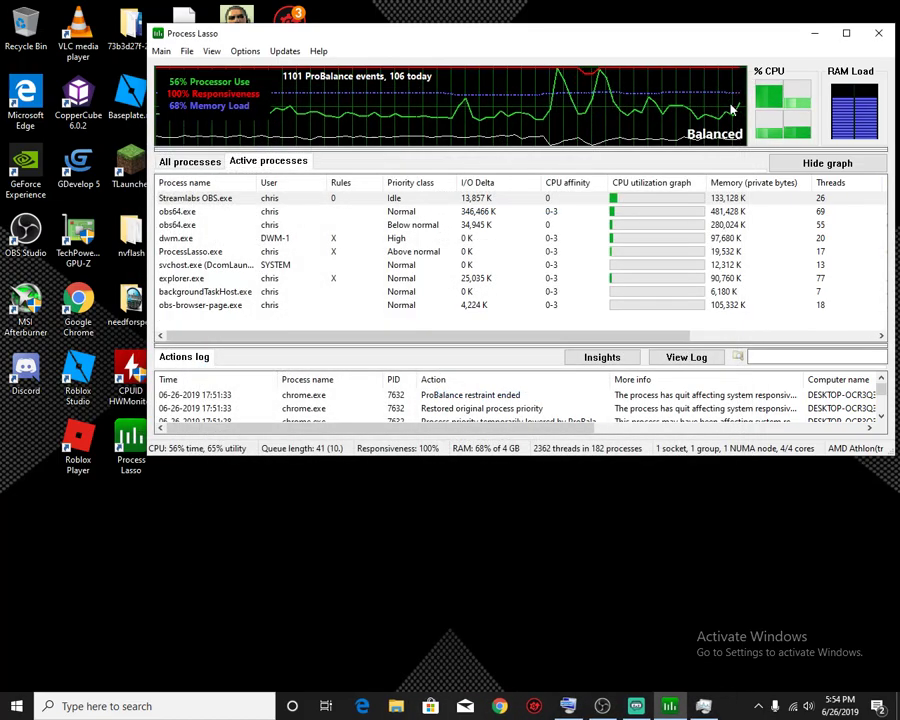
left_click(640, 705)
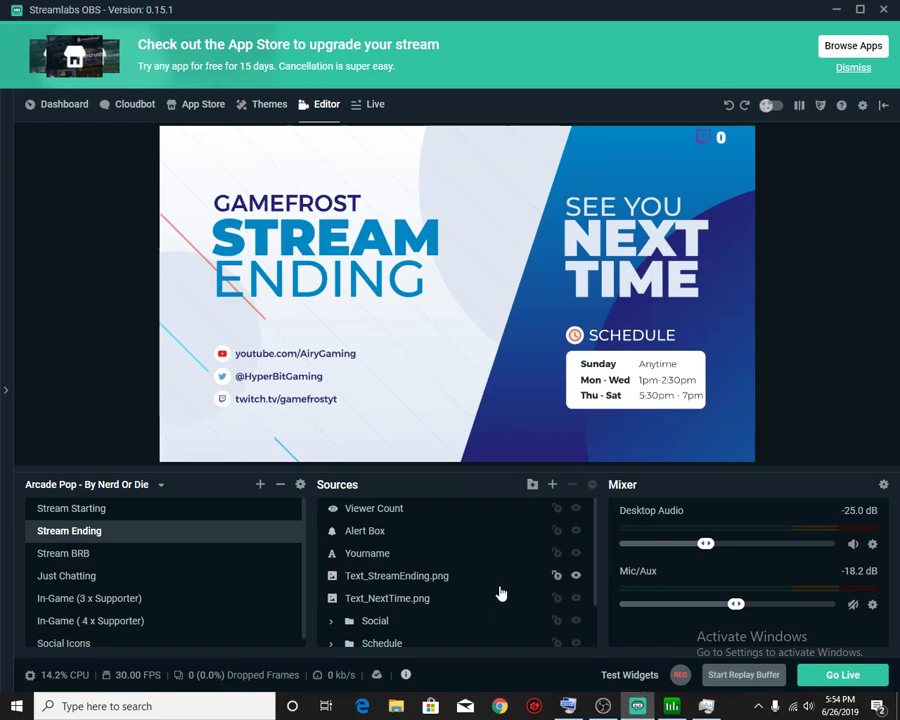